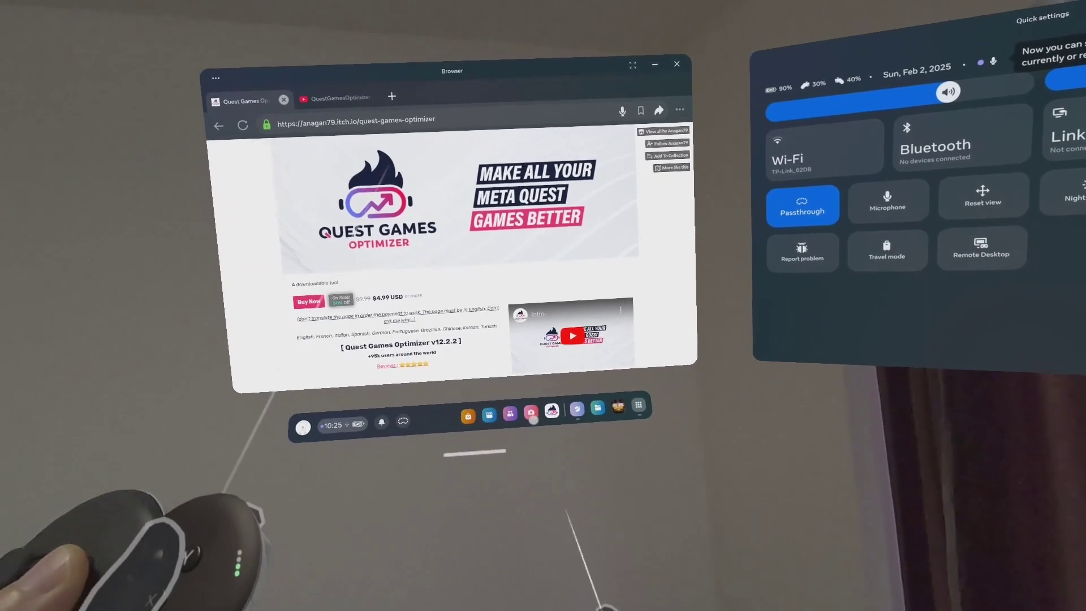
Step: Open Camera recording settings and keep Landscape (1920 x 1080), 60 fps and 20 mbps
{"action": "left_click", "coordinate": [532, 414]}
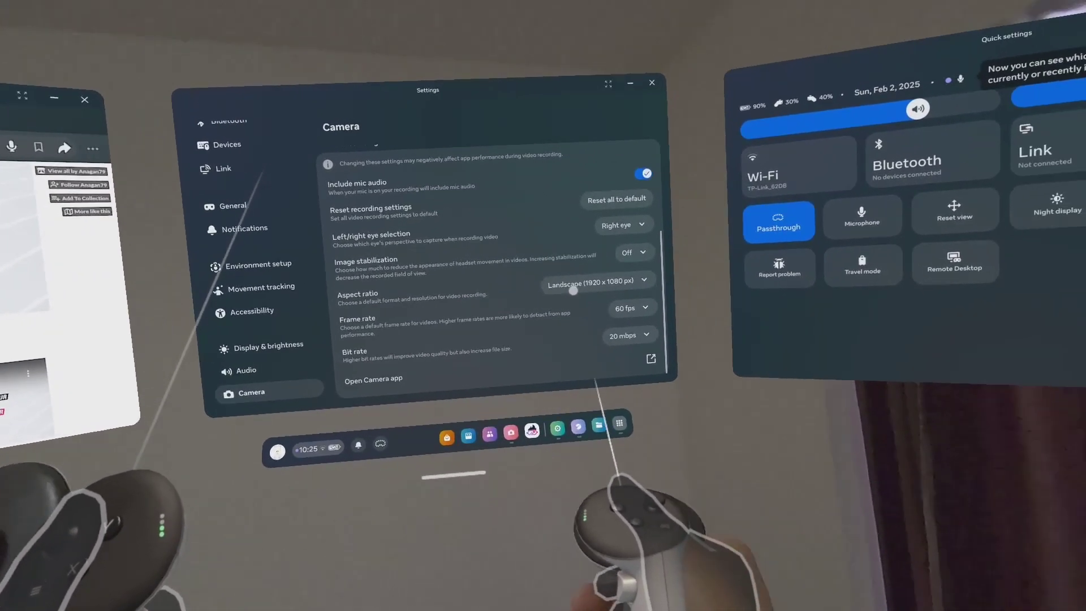
{"action": "left_click", "coordinate": [667, 277]}
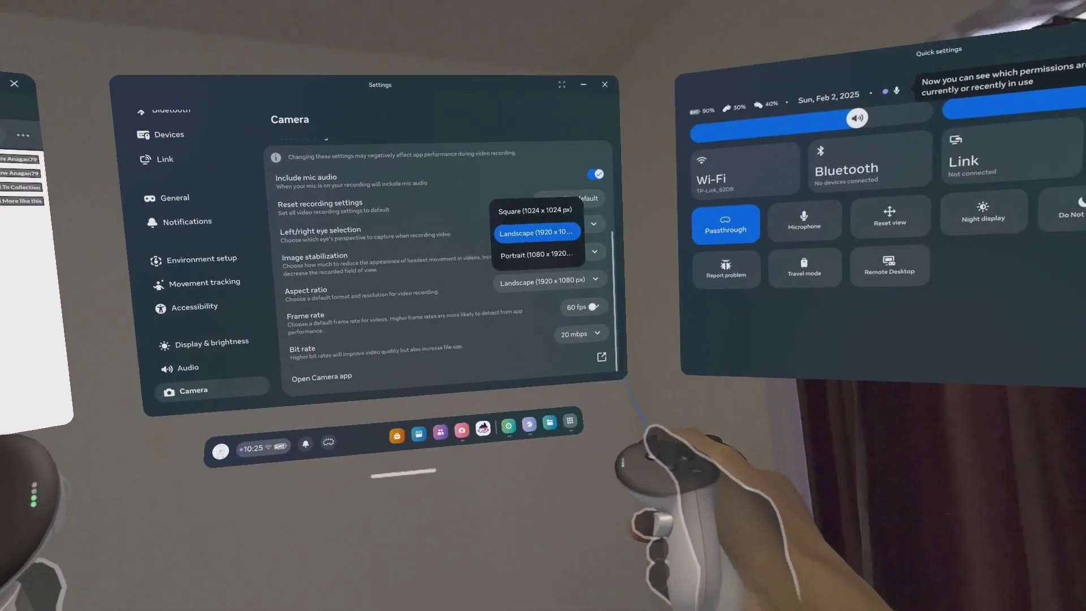
{"action": "left_click", "coordinate": [684, 298]}
{"action": "left_click", "coordinate": [685, 297]}
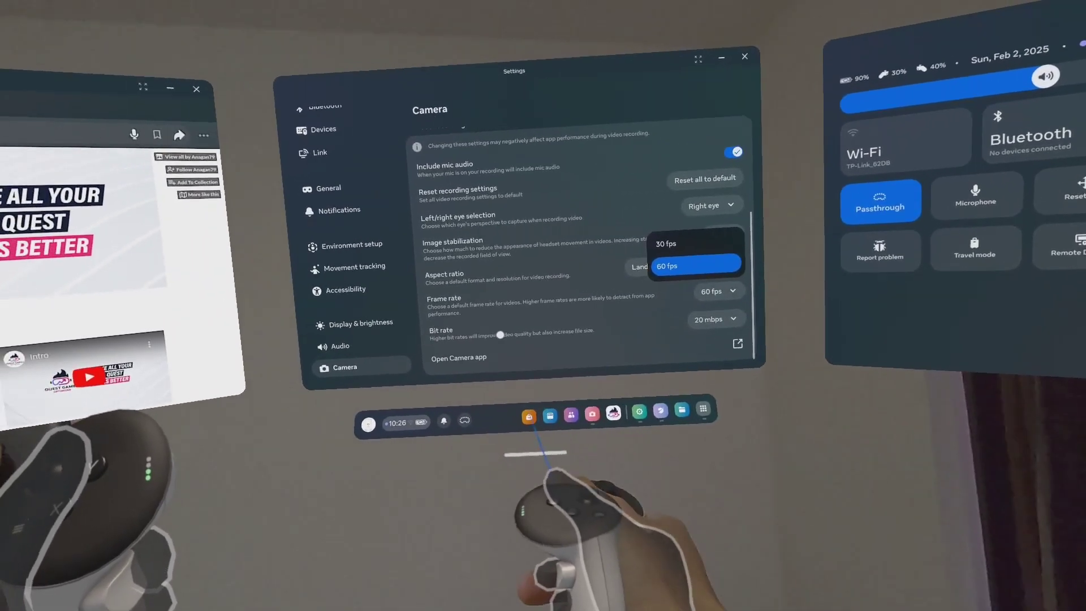
{"action": "left_click", "coordinate": [603, 295]}
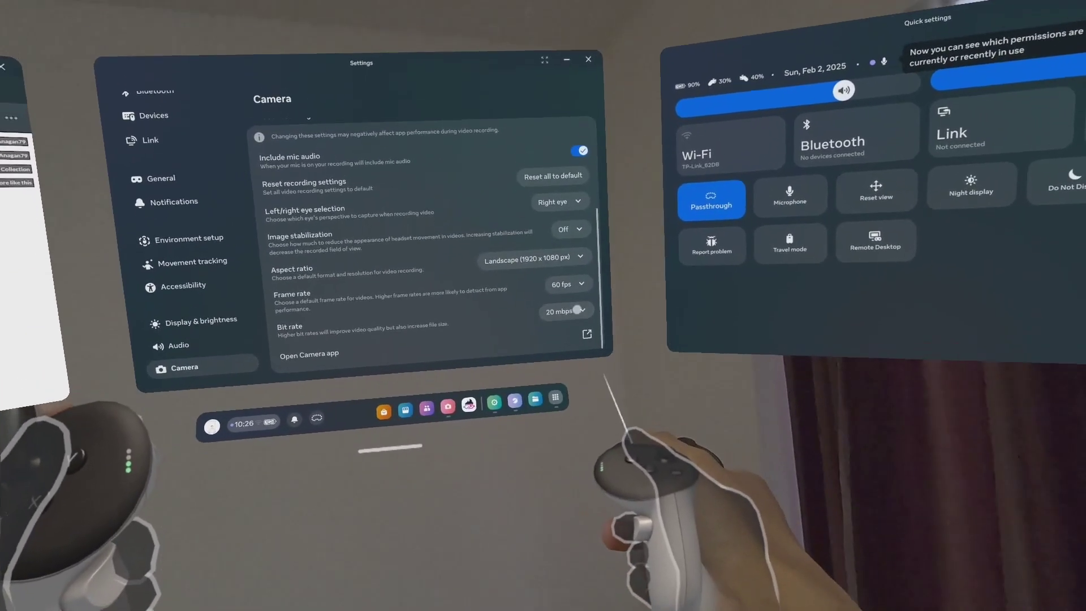
{"action": "left_click", "coordinate": [569, 293]}
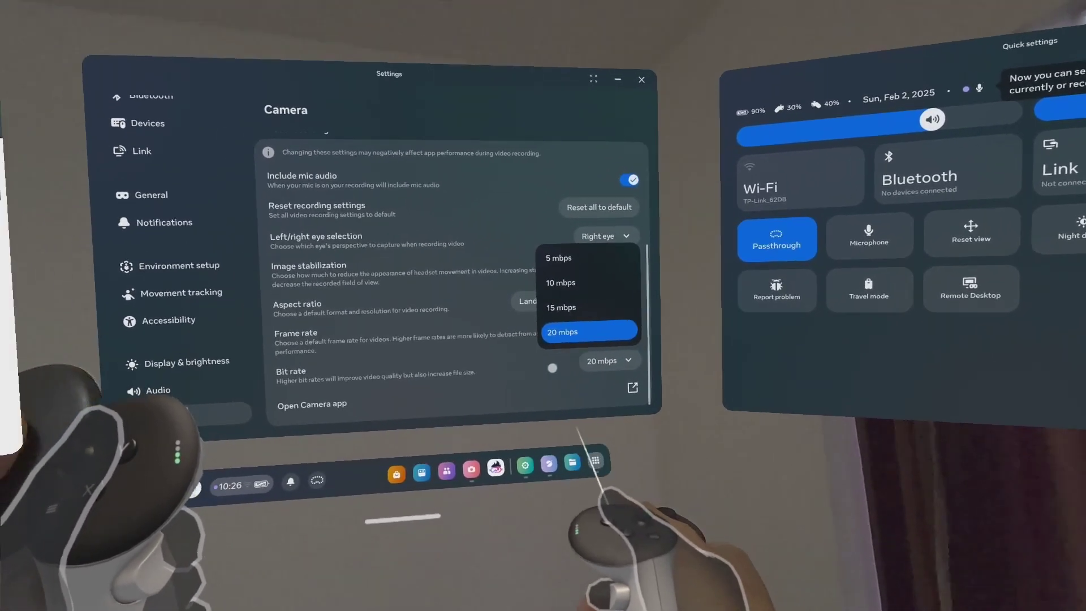
{"action": "left_click", "coordinate": [472, 325]}
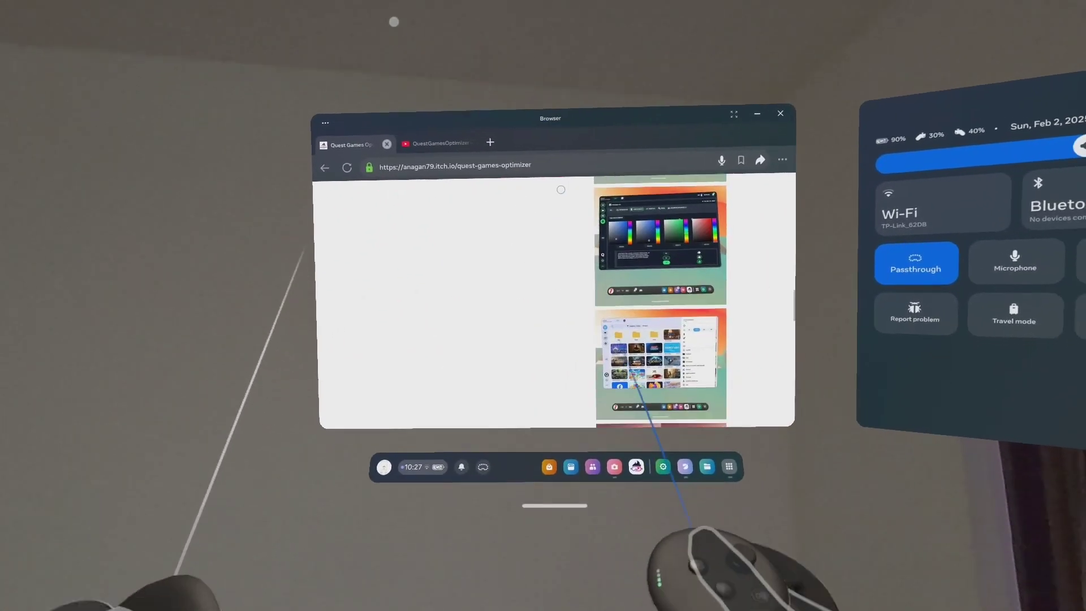
Step: Scroll back up to the itch.io page's top banner showing the $4.99 USD price
{"action": "scroll", "coordinate": [559, 185], "scroll_direction": "up", "scroll_amount": 10}
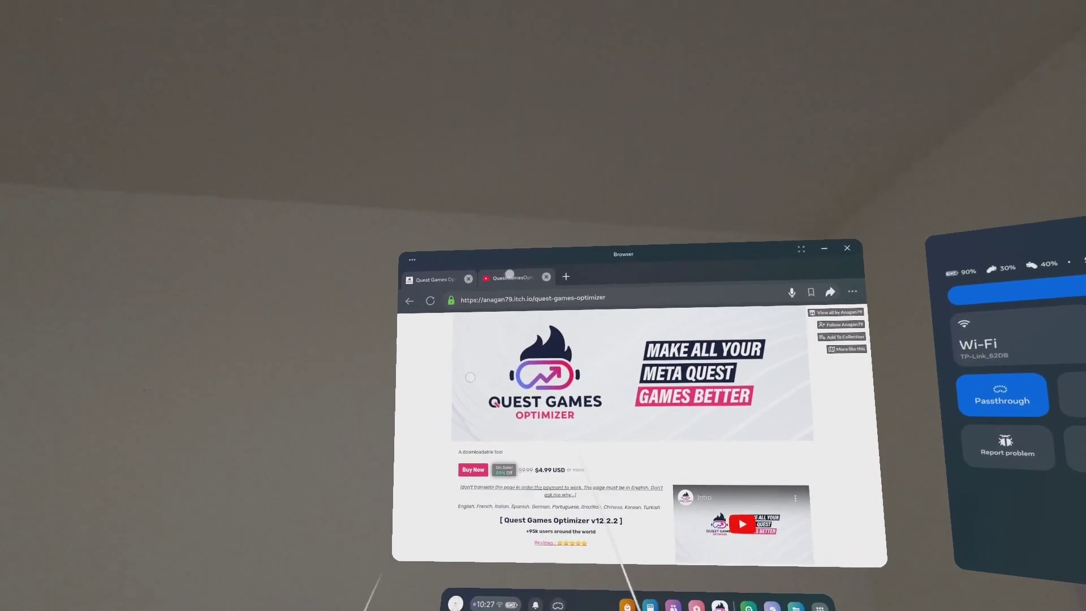
Step: Browse the QuestGamesOptimizer YouTube Videos grid, then bring up the Library of 43 installed apps
{"action": "left_click", "coordinate": [510, 277]}
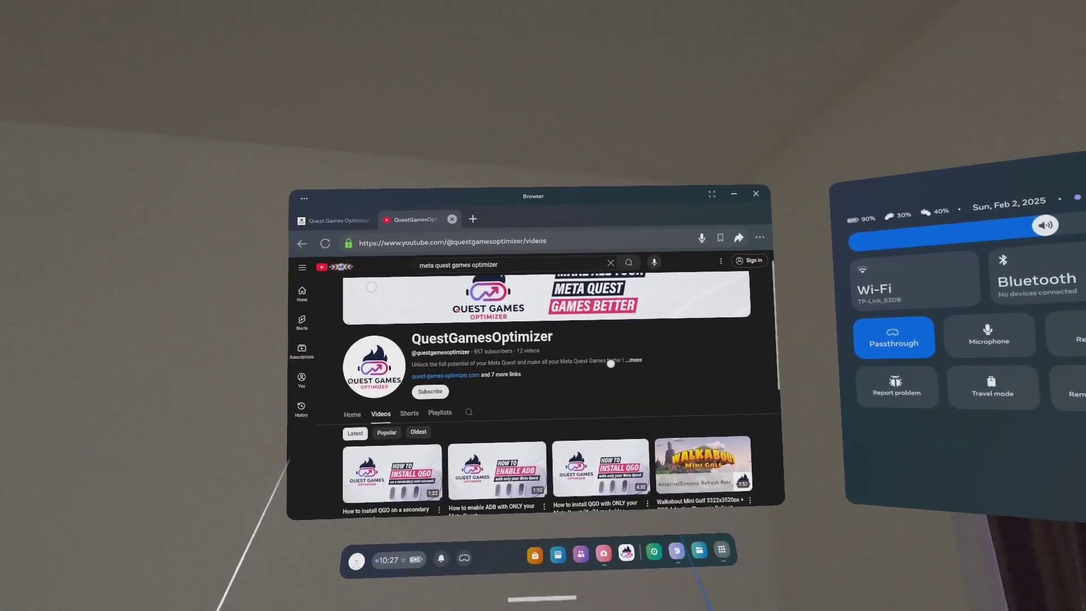
{"action": "scroll", "coordinate": [369, 272], "scroll_direction": "down", "scroll_amount": 2}
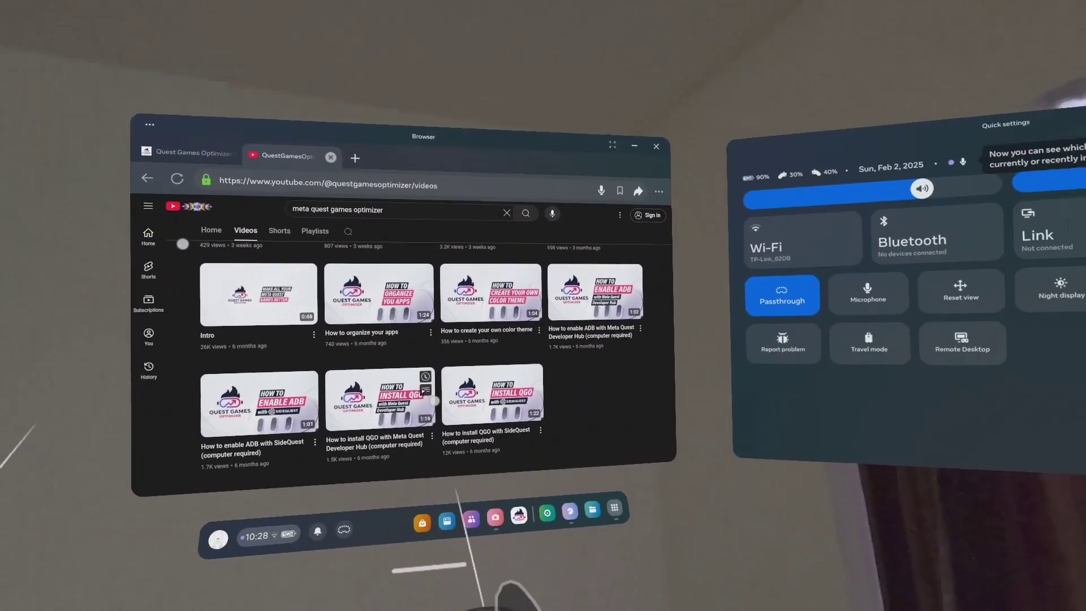
{"action": "scroll", "coordinate": [518, 374], "scroll_direction": "up", "scroll_amount": 1}
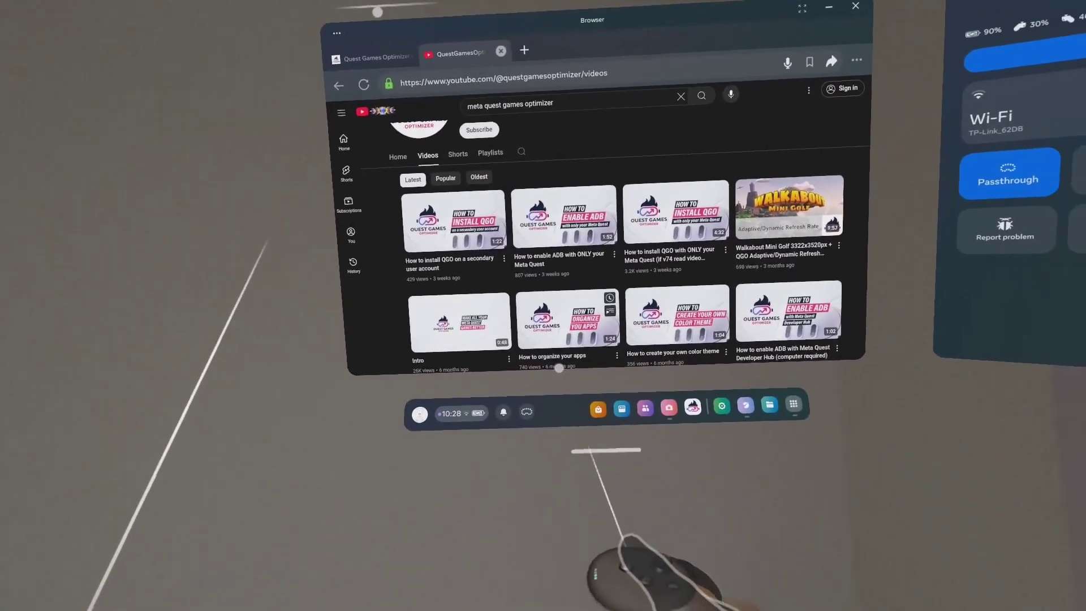
{"action": "mouse_move", "coordinate": [509, 480]}
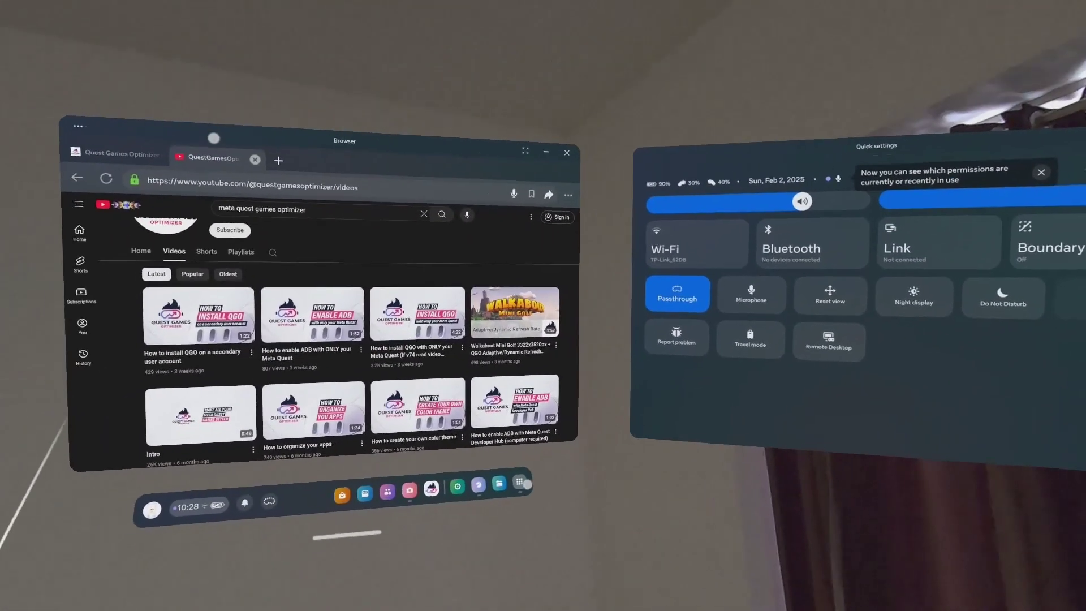
{"action": "left_click", "coordinate": [699, 410]}
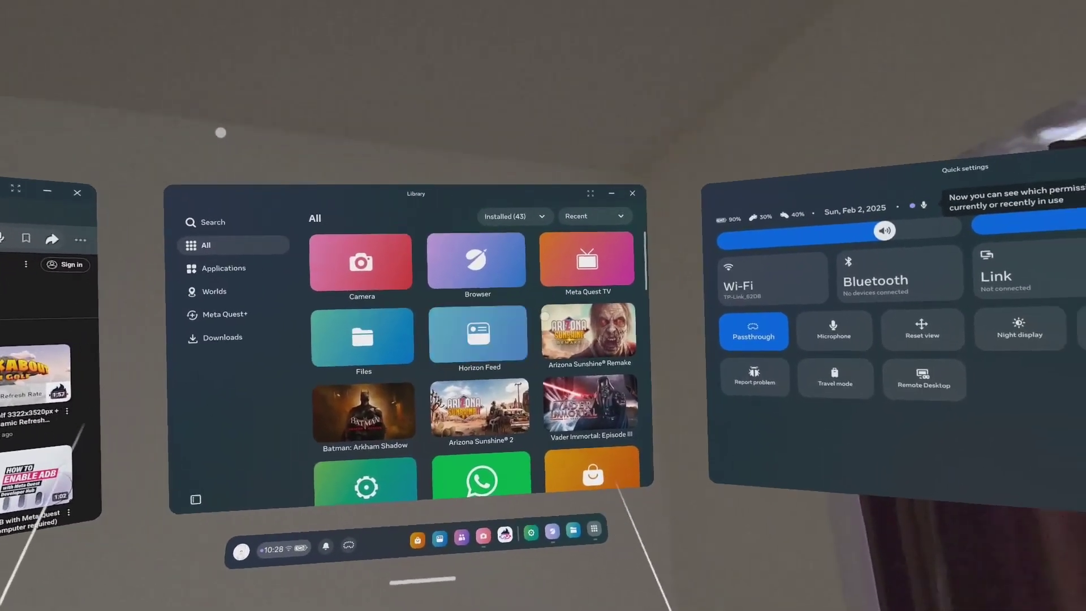
Step: Filter the Library from Installed (43) to Meta Quest apps (12), then close it
{"action": "scroll", "coordinate": [475, 401], "scroll_direction": "down", "scroll_amount": 2}
{"action": "scroll", "coordinate": [552, 351], "scroll_direction": "down", "scroll_amount": 10}
{"action": "scroll", "coordinate": [565, 396], "scroll_direction": "up", "scroll_amount": 8}
{"action": "scroll", "coordinate": [577, 434], "scroll_direction": "up", "scroll_amount": 3}
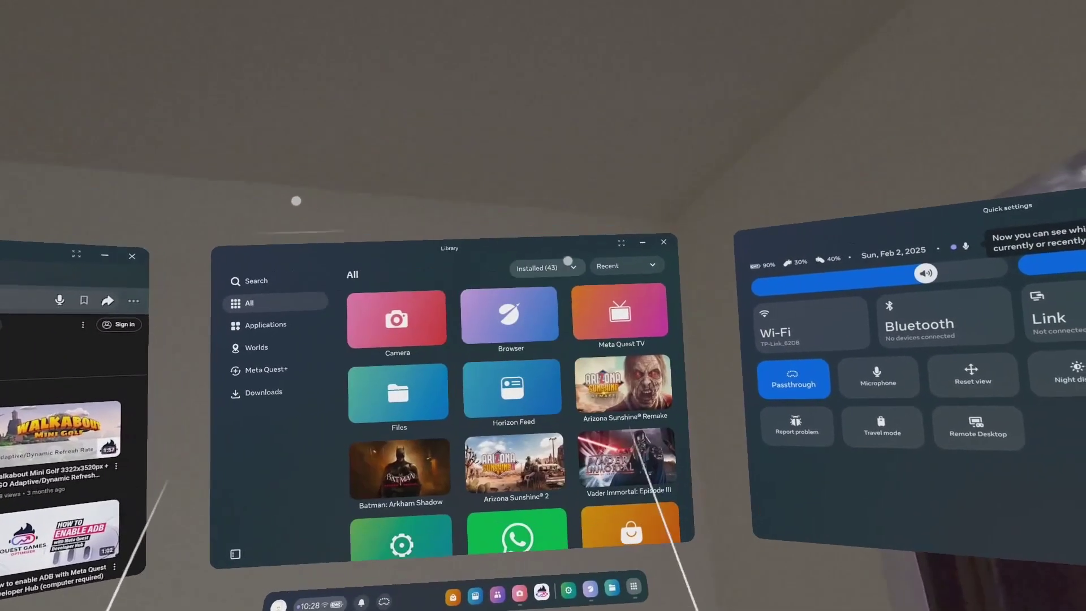
{"action": "left_click", "coordinate": [568, 265]}
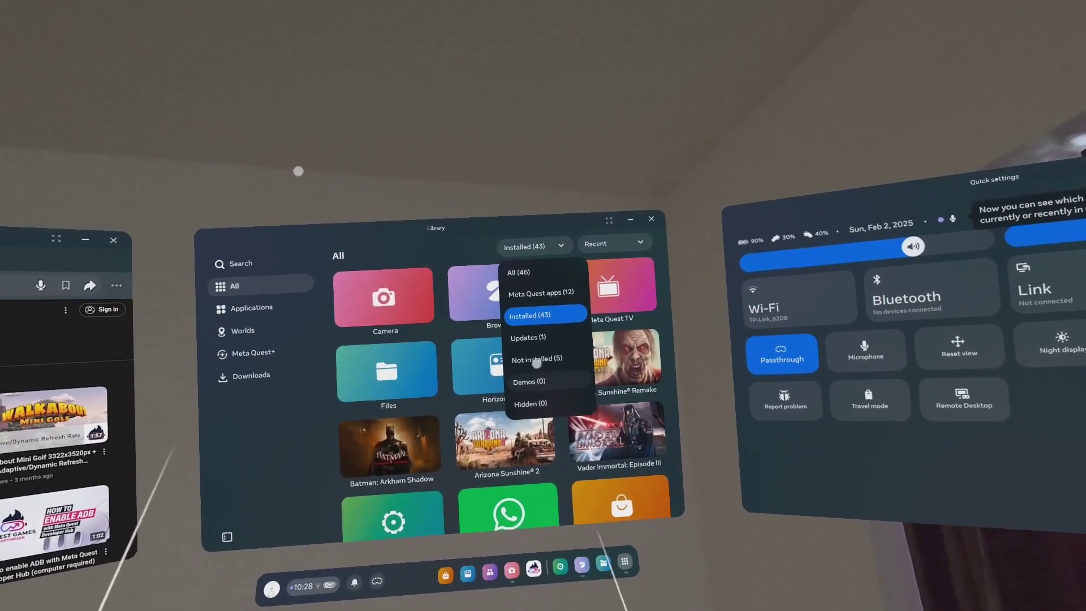
{"action": "left_click", "coordinate": [534, 290]}
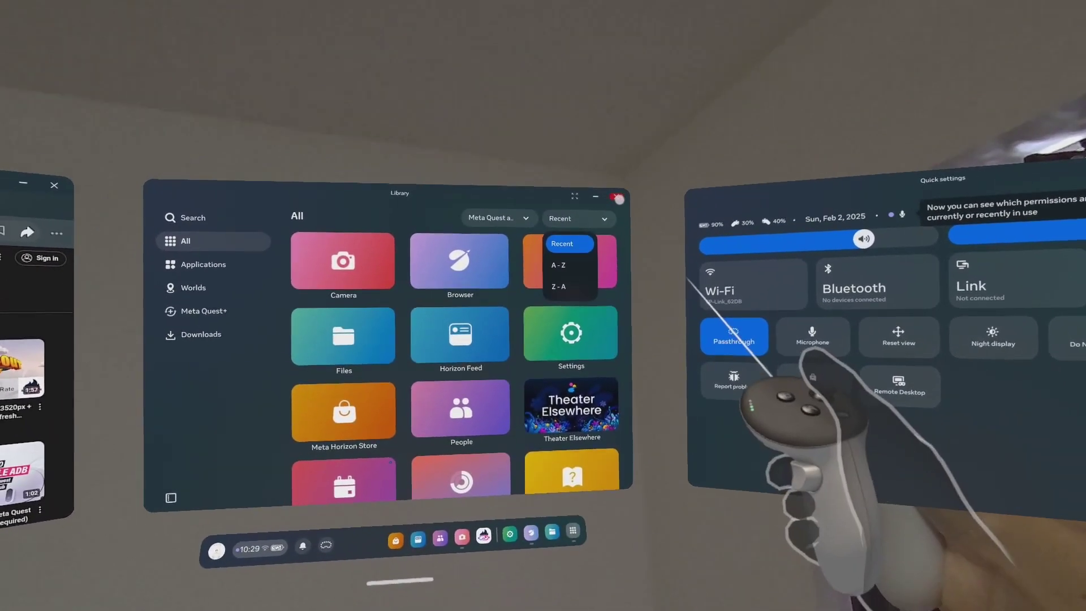
{"action": "left_click", "coordinate": [538, 428]}
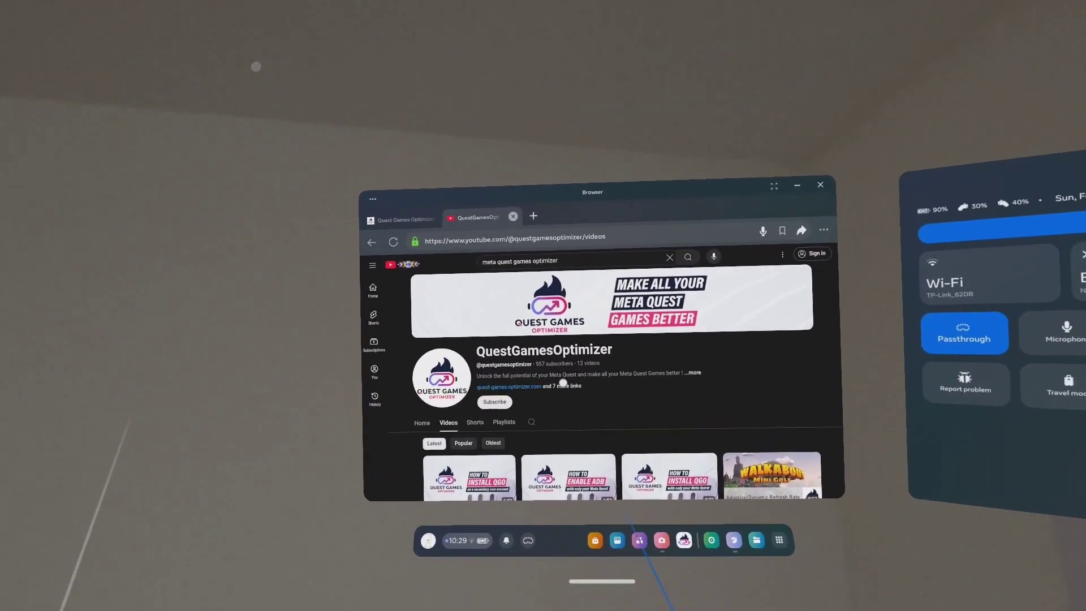
Step: Follow the YouTube channel's About links to the official quest-games-optimizer.com website
{"action": "left_click", "coordinate": [558, 386]}
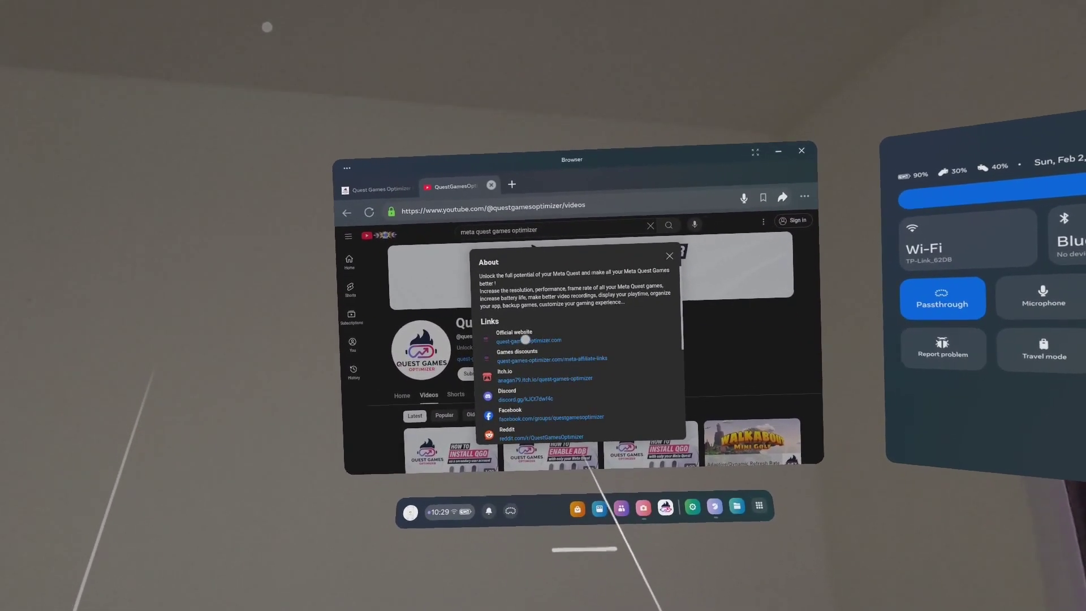
{"action": "left_click", "coordinate": [521, 338]}
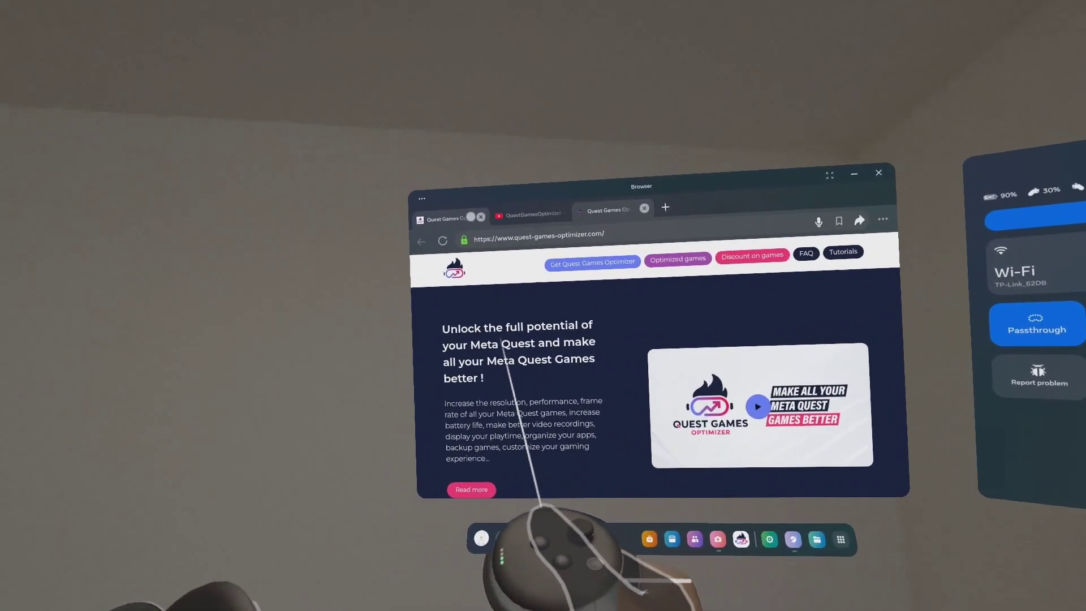
{"action": "left_click", "coordinate": [404, 214]}
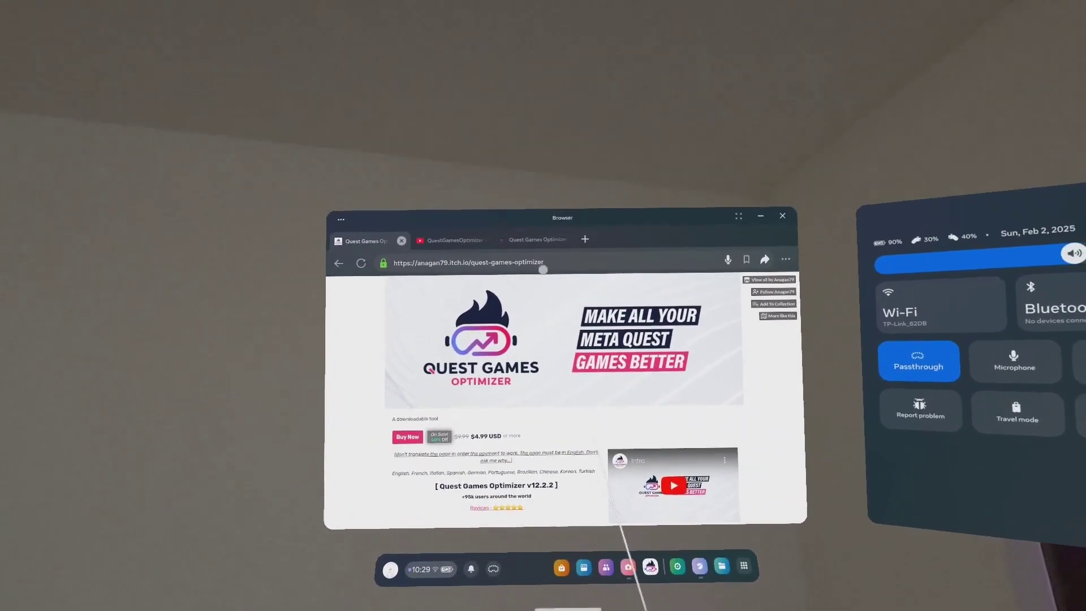
{"action": "left_click", "coordinate": [542, 205]}
{"action": "left_click", "coordinate": [542, 224]}
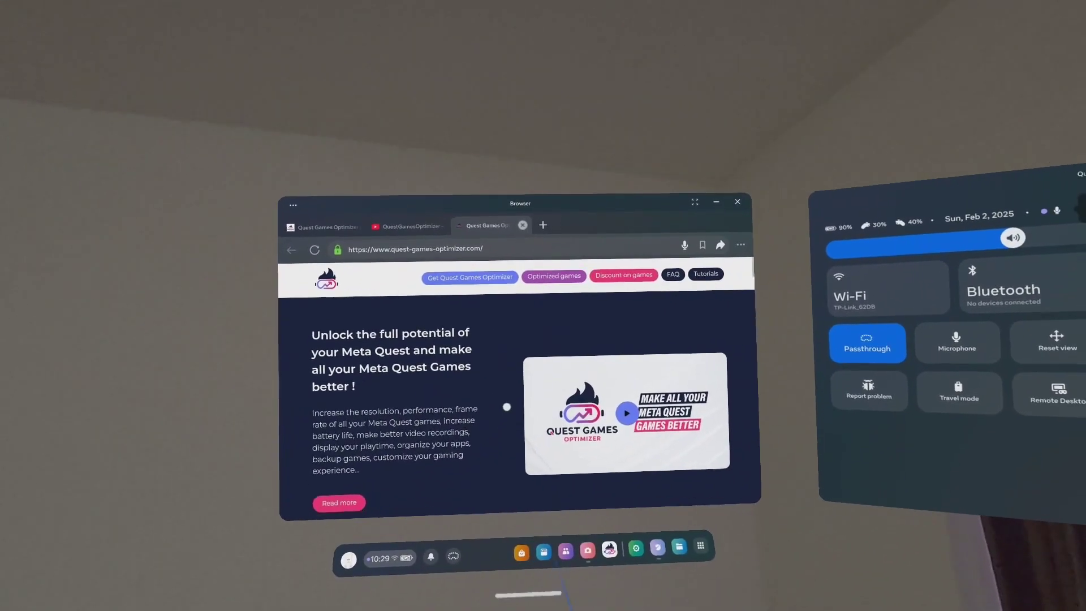
{"action": "scroll", "coordinate": [517, 329], "scroll_direction": "down", "scroll_amount": 2}
{"action": "scroll", "coordinate": [517, 329], "scroll_direction": "up", "scroll_amount": 10}
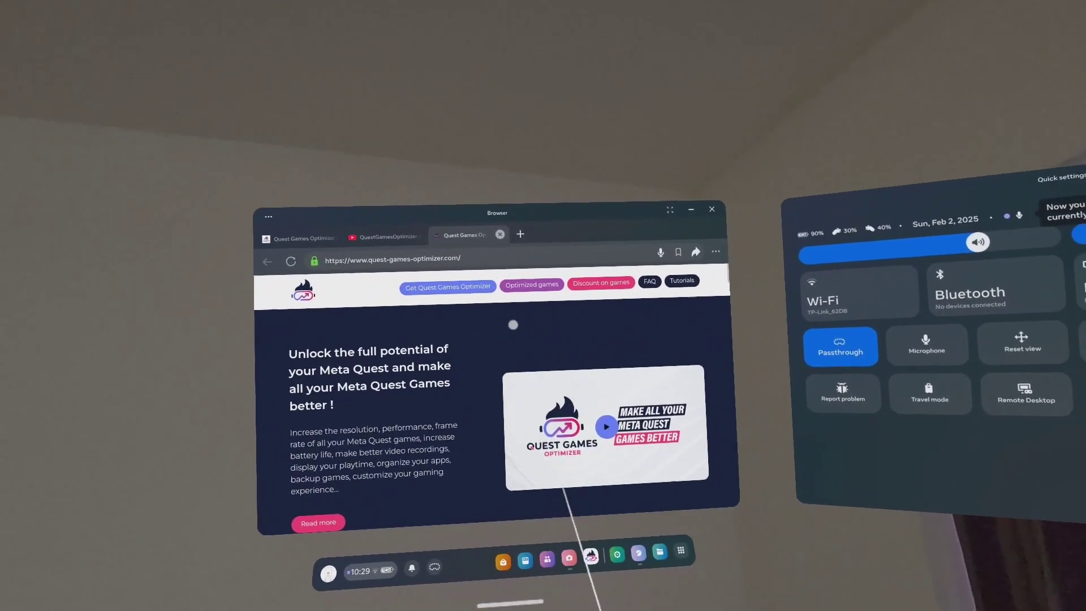
{"action": "left_click", "coordinate": [460, 264]}
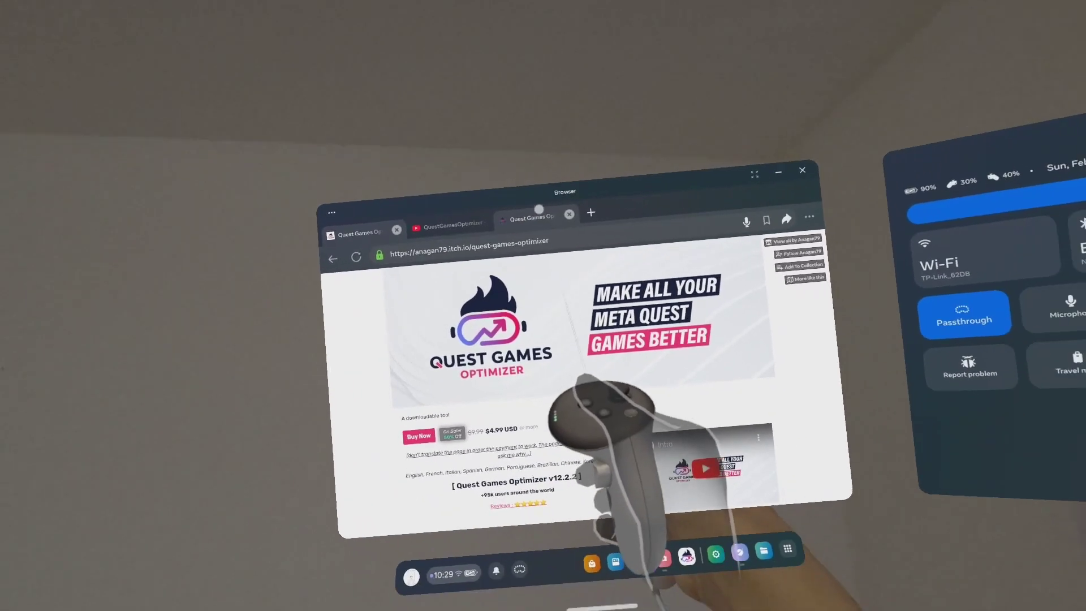
{"action": "left_click", "coordinate": [538, 210]}
Step: Scroll through the site, read its FAQ page, and launch Quest Games Optimizer
{"action": "scroll", "coordinate": [552, 407], "scroll_direction": "down", "scroll_amount": 5}
{"action": "scroll", "coordinate": [552, 406], "scroll_direction": "down", "scroll_amount": 8}
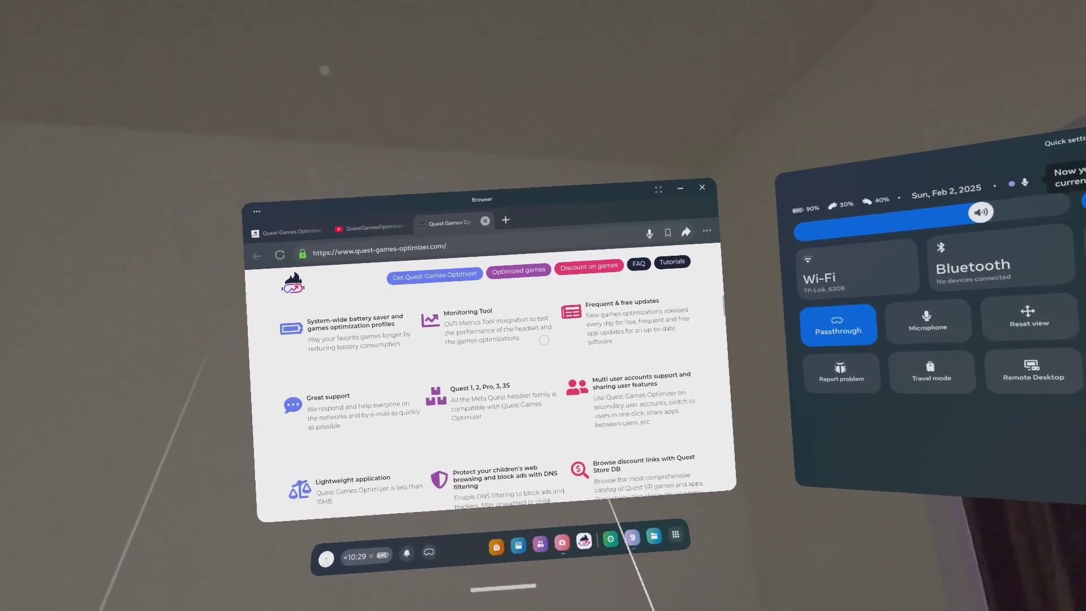
{"action": "scroll", "coordinate": [564, 344], "scroll_direction": "down", "scroll_amount": 10}
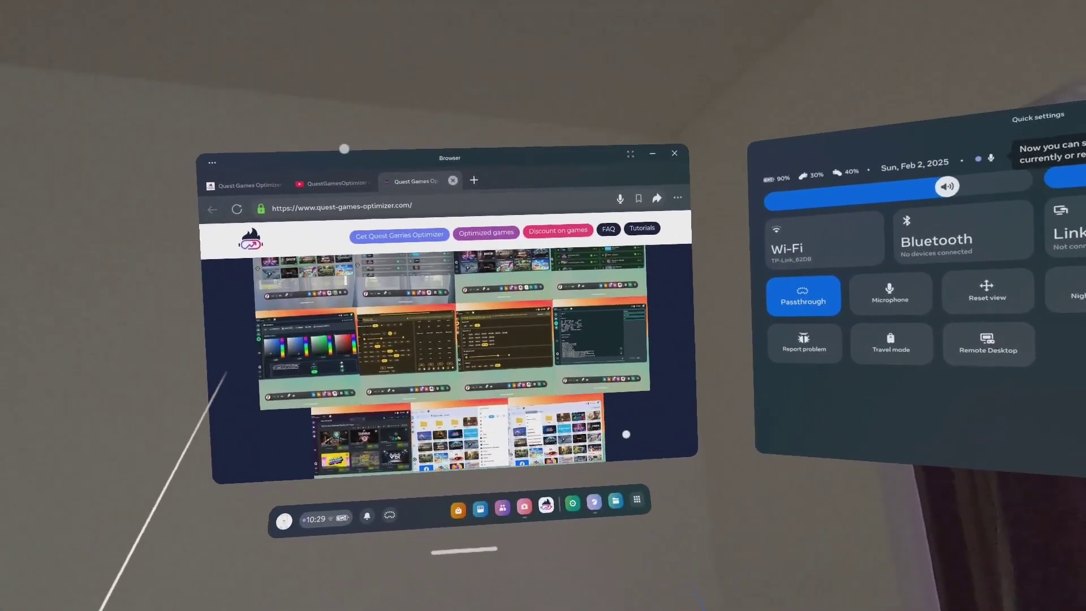
{"action": "scroll", "coordinate": [590, 258], "scroll_direction": "down", "scroll_amount": 6}
{"action": "scroll", "coordinate": [590, 258], "scroll_direction": "down", "scroll_amount": 5}
{"action": "scroll", "coordinate": [595, 284], "scroll_direction": "down", "scroll_amount": 1}
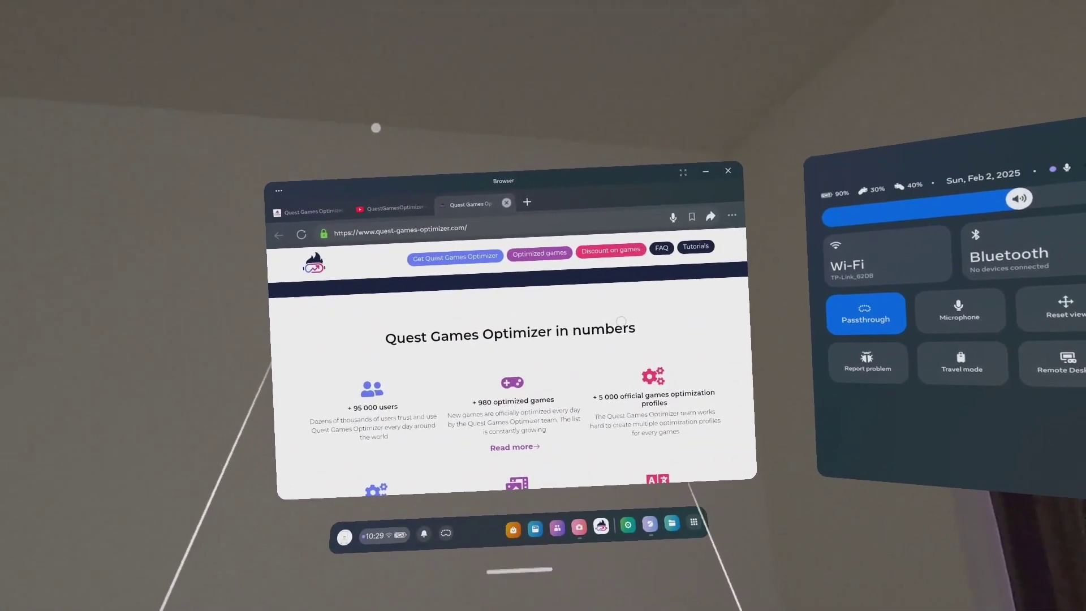
{"action": "scroll", "coordinate": [624, 275], "scroll_direction": "up", "scroll_amount": 5}
{"action": "scroll", "coordinate": [589, 368], "scroll_direction": "up", "scroll_amount": 5}
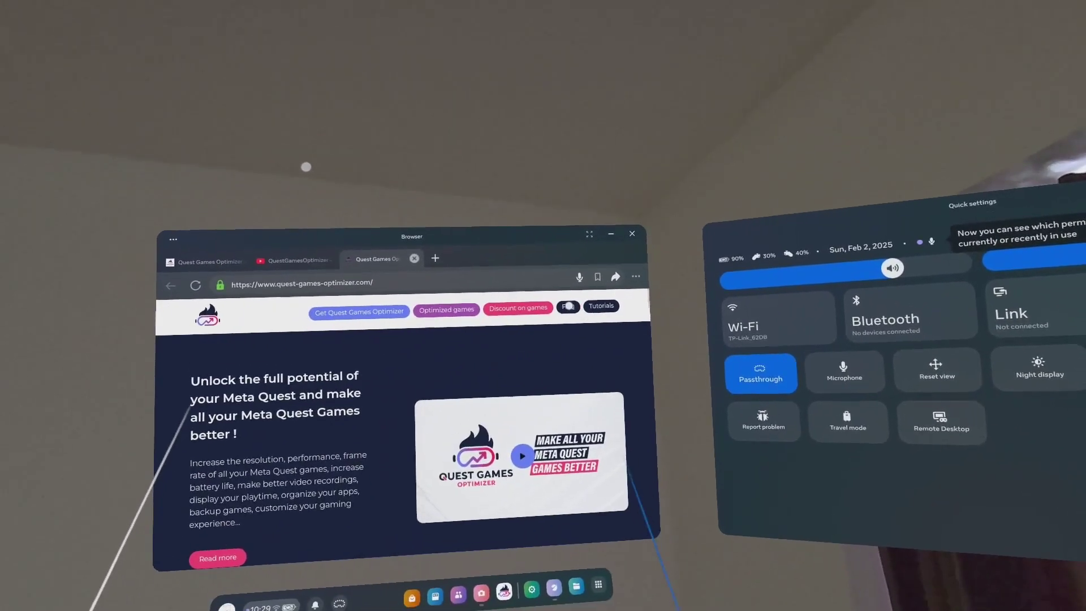
{"action": "left_click", "coordinate": [612, 287]}
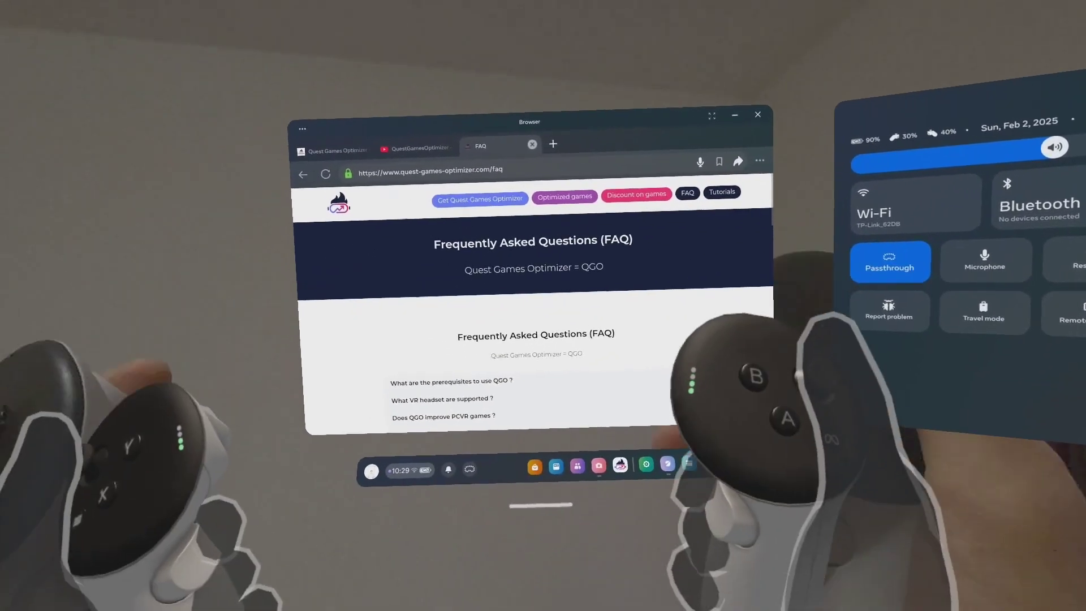
{"action": "scroll", "coordinate": [617, 379], "scroll_direction": "down", "scroll_amount": 2}
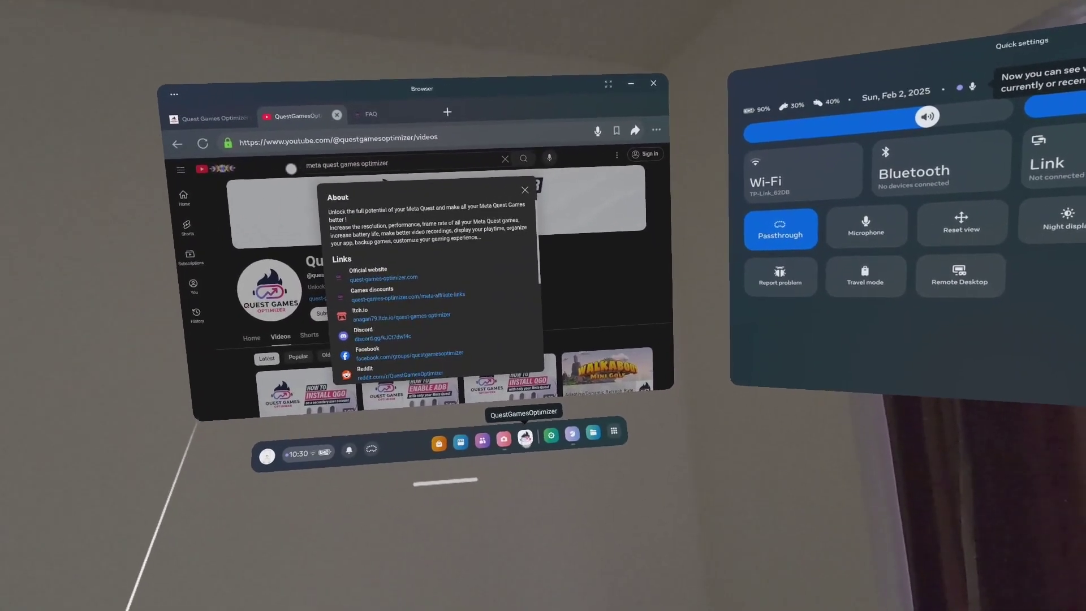
{"action": "left_click", "coordinate": [525, 438]}
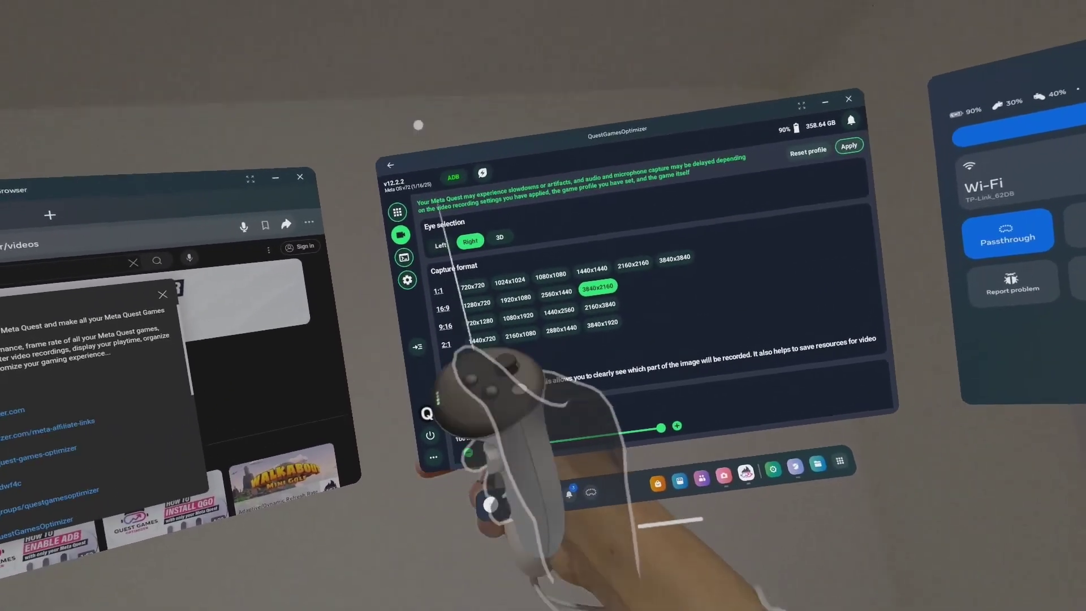
Step: Scroll the optimizer's library of 18 apps, with the Purchased folder first
{"action": "scroll", "coordinate": [712, 388], "scroll_direction": "down", "scroll_amount": 3}
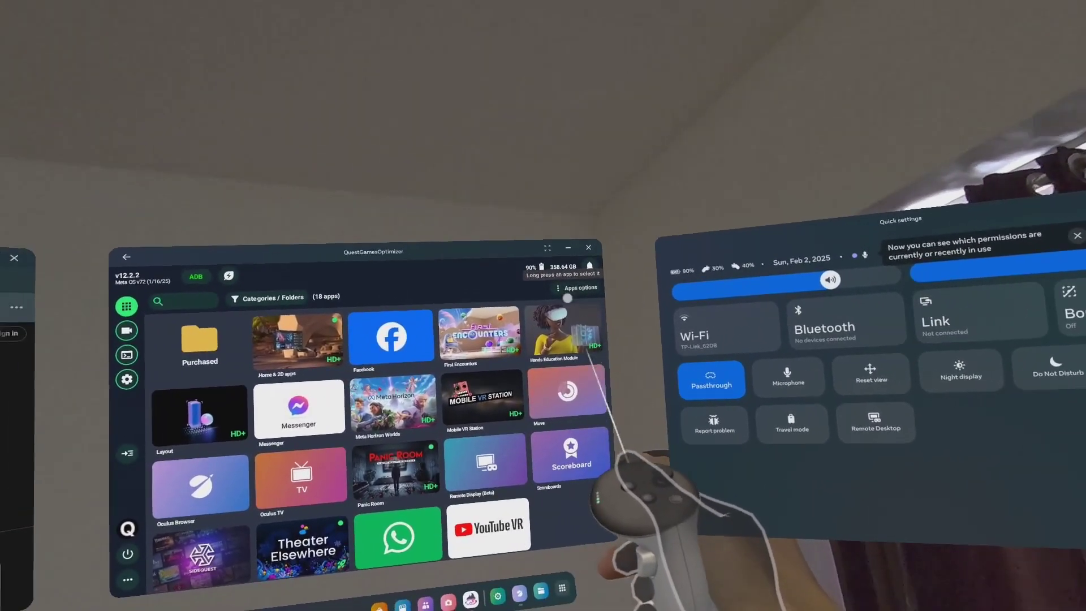
Step: Dismiss the Apps options without changes and open the Purchased folder of 7 games
{"action": "left_click", "coordinate": [717, 288]}
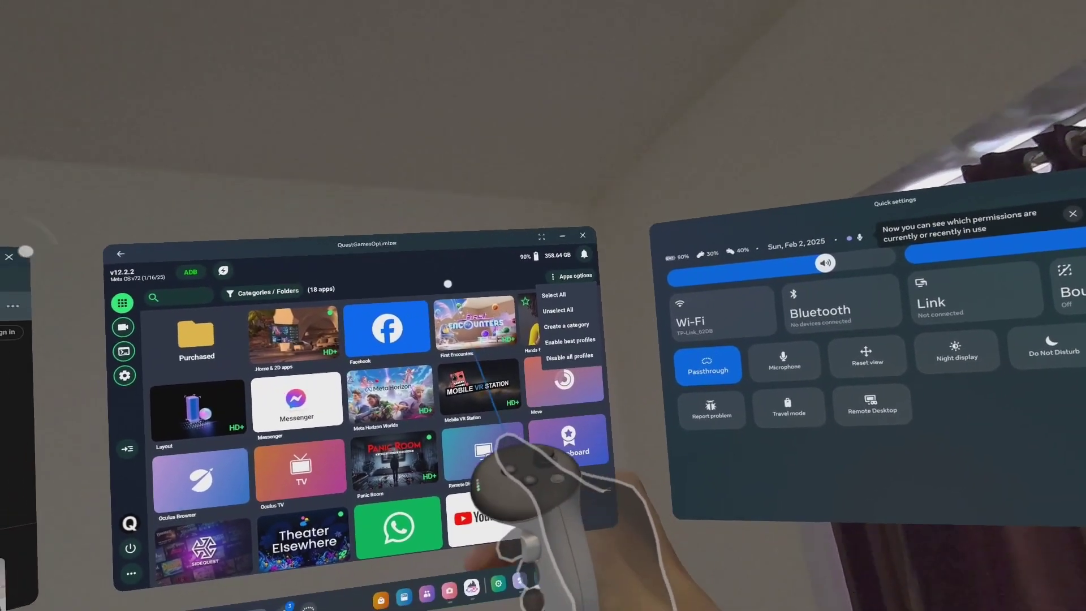
{"action": "left_click", "coordinate": [526, 334]}
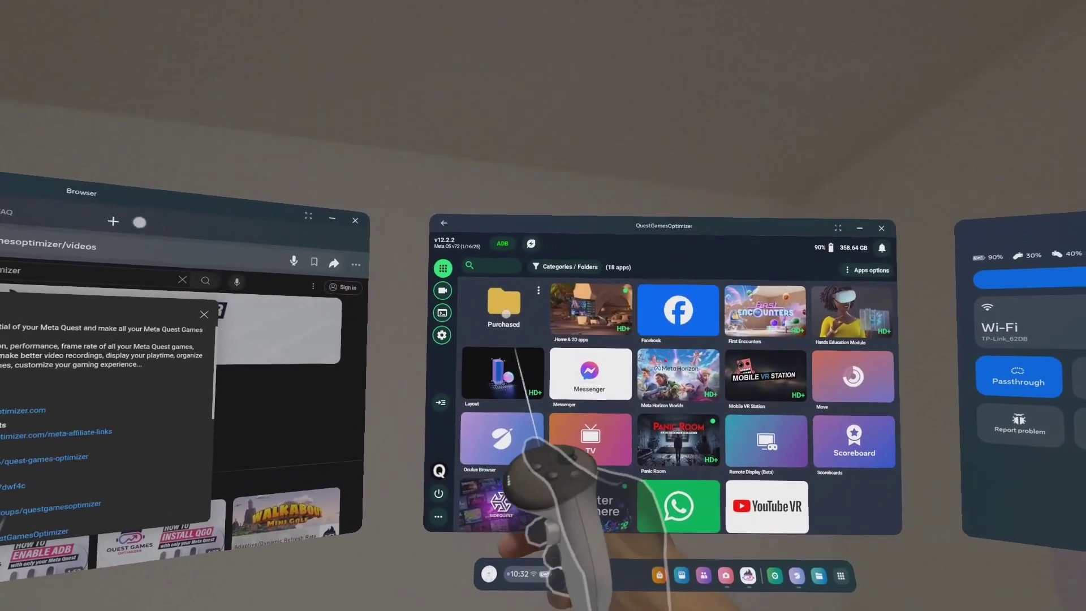
{"action": "left_click", "coordinate": [485, 220]}
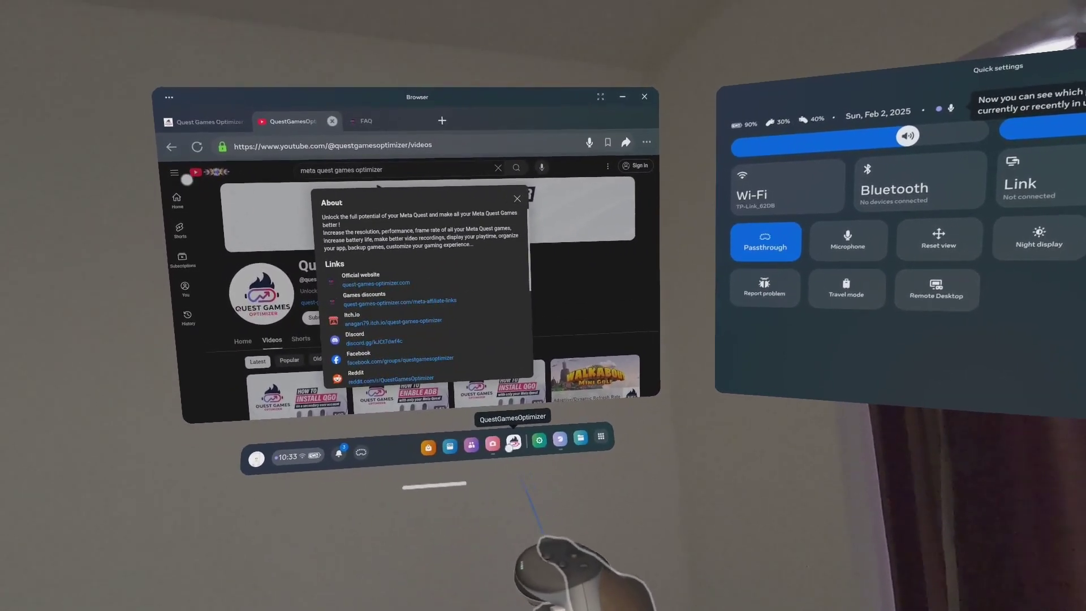
Step: Bring Quest Games Optimizer back, then show the Meta Quest Library filtered to All (46)
{"action": "left_click", "coordinate": [510, 440]}
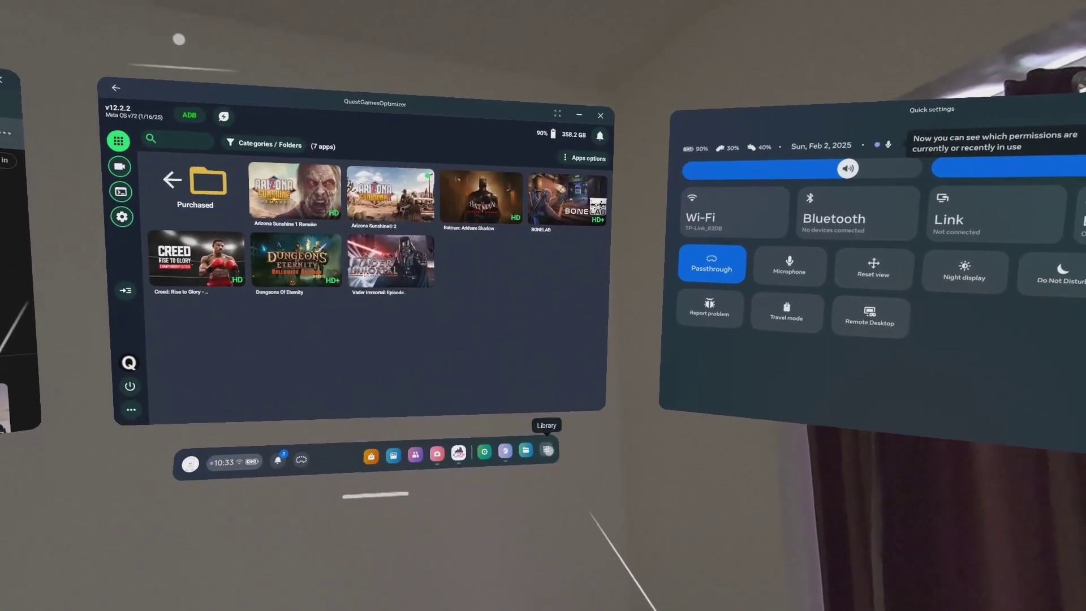
{"action": "left_click", "coordinate": [548, 448]}
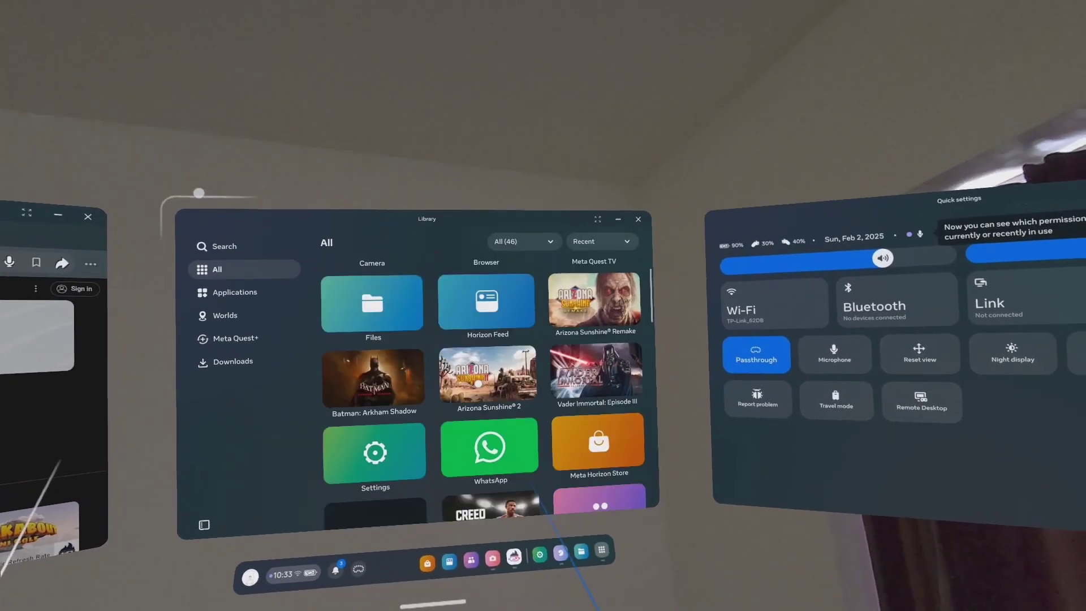
Step: Scroll down and back up through all 46 installed apps in the Library
{"action": "scroll", "coordinate": [547, 245], "scroll_direction": "down", "scroll_amount": 5}
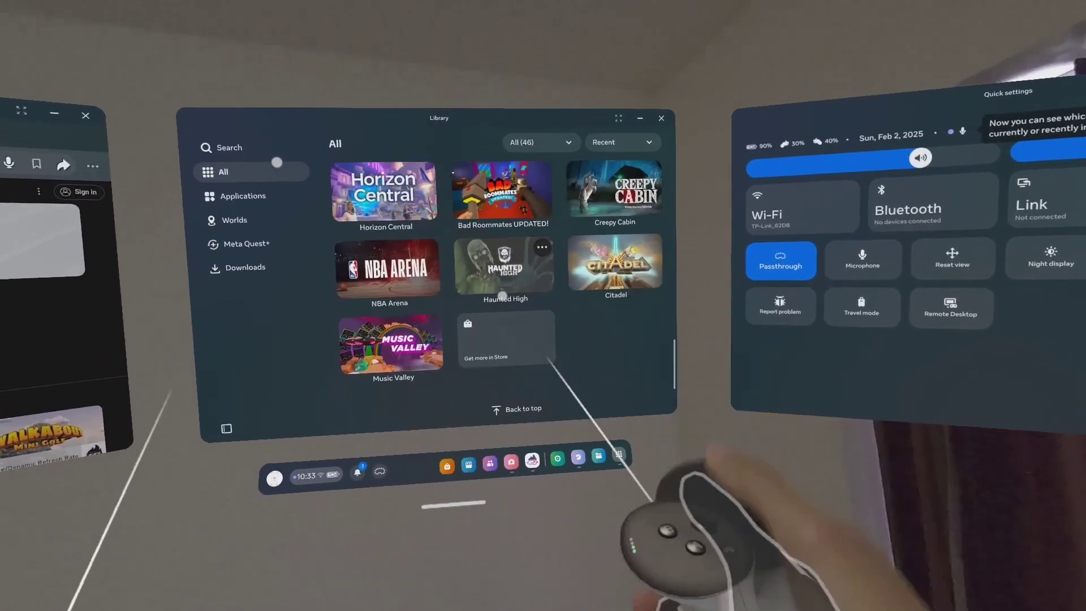
{"action": "scroll", "coordinate": [502, 305], "scroll_direction": "up", "scroll_amount": 8}
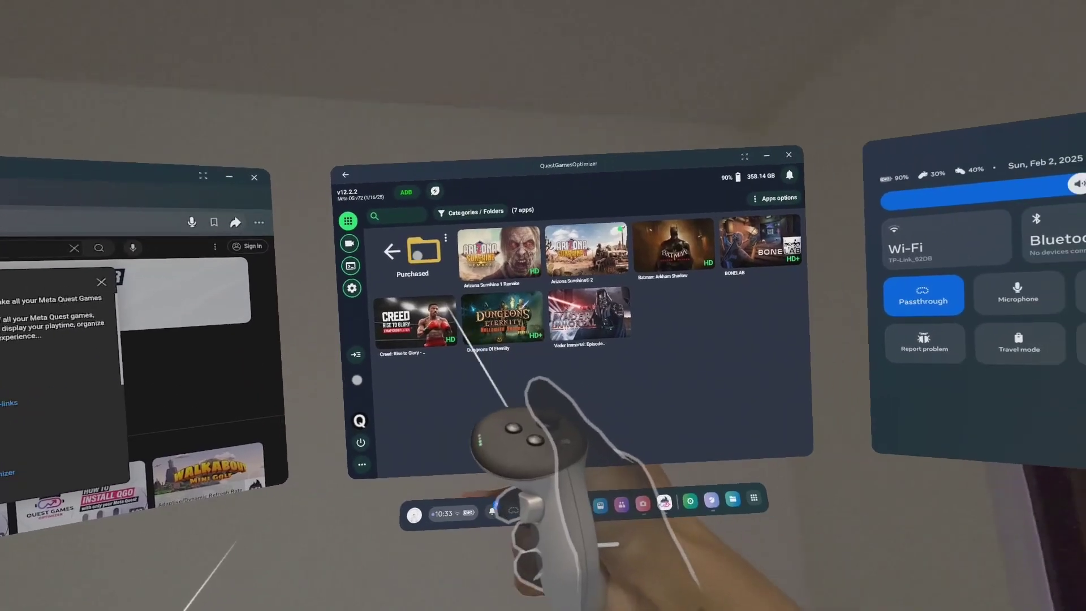
{"action": "left_click", "coordinate": [444, 250]}
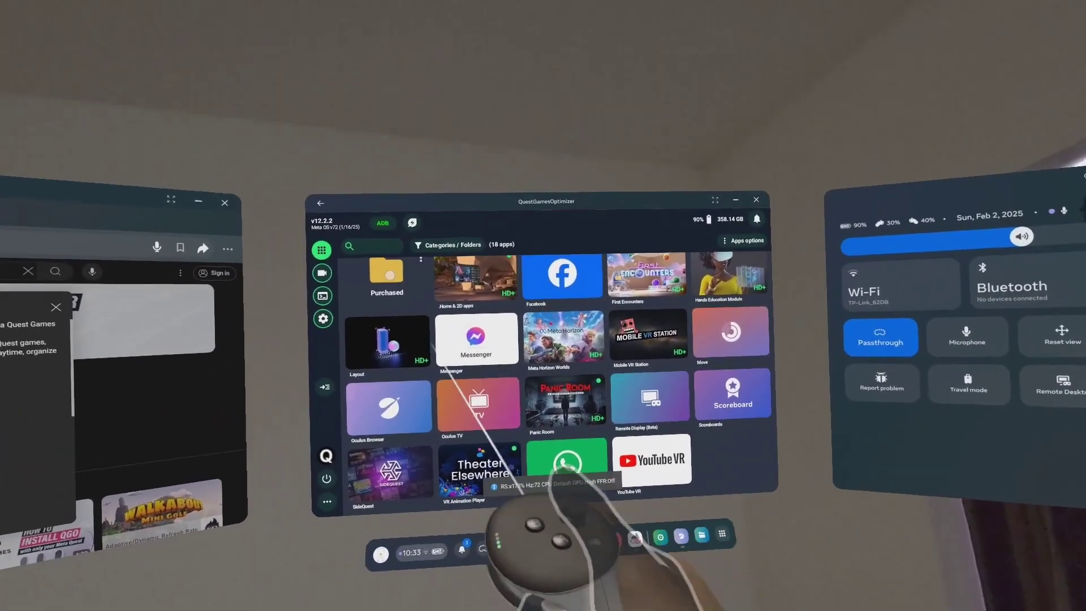
{"action": "left_click", "coordinate": [347, 233]}
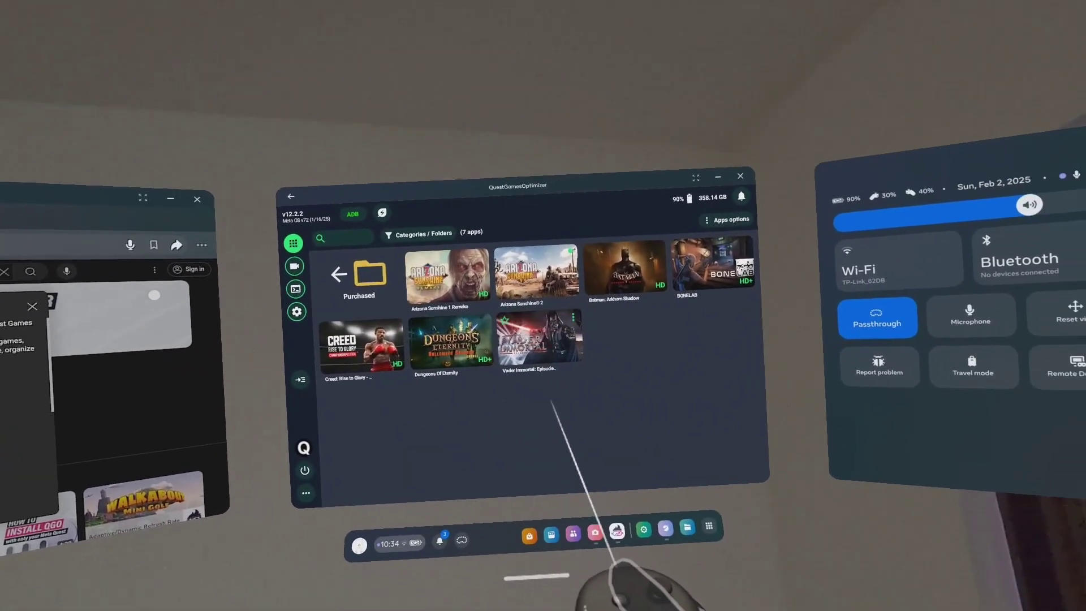
{"action": "mouse_move", "coordinate": [554, 391]}
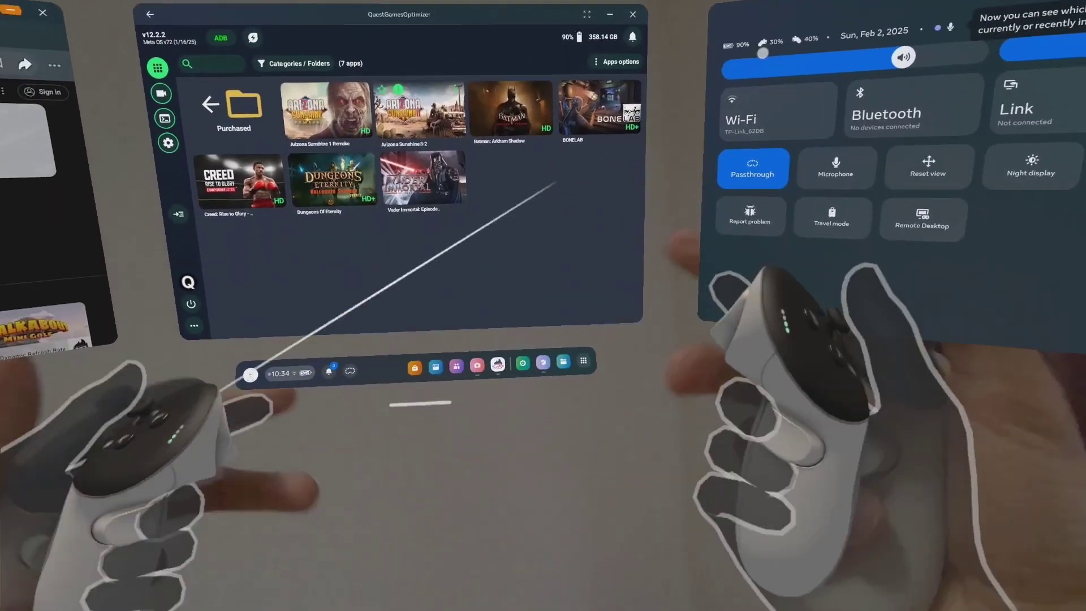
{"action": "mouse_move", "coordinate": [659, 232]}
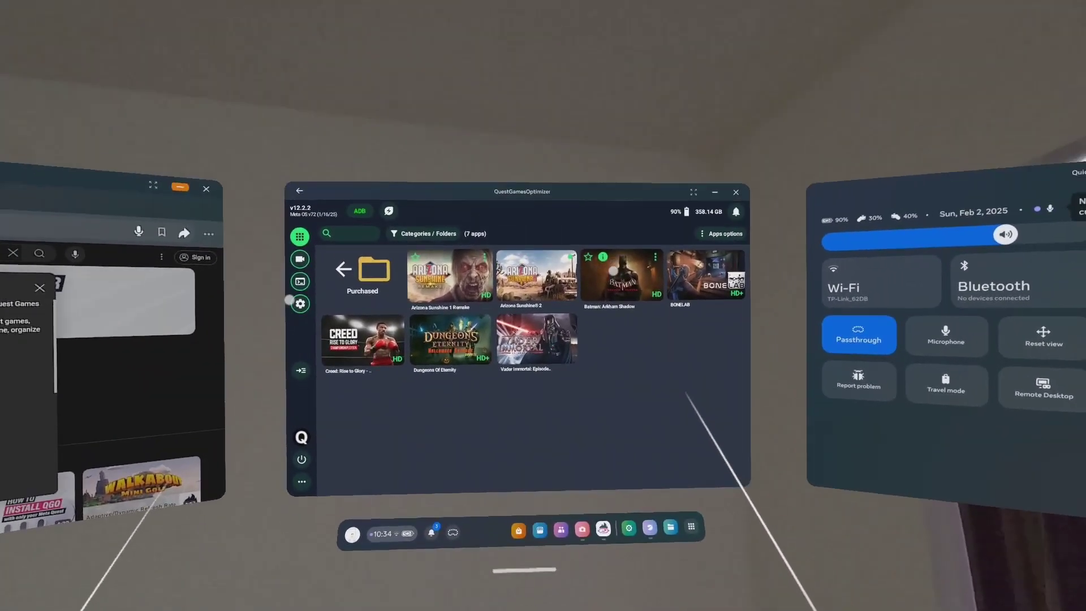
{"action": "mouse_move", "coordinate": [478, 331]}
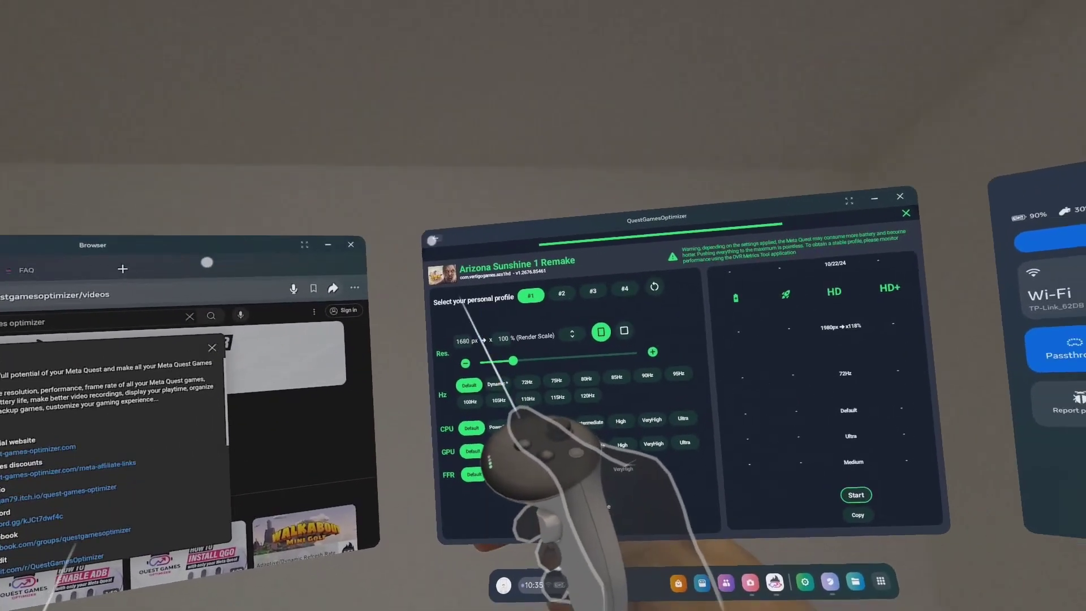
{"action": "left_click", "coordinate": [435, 253]}
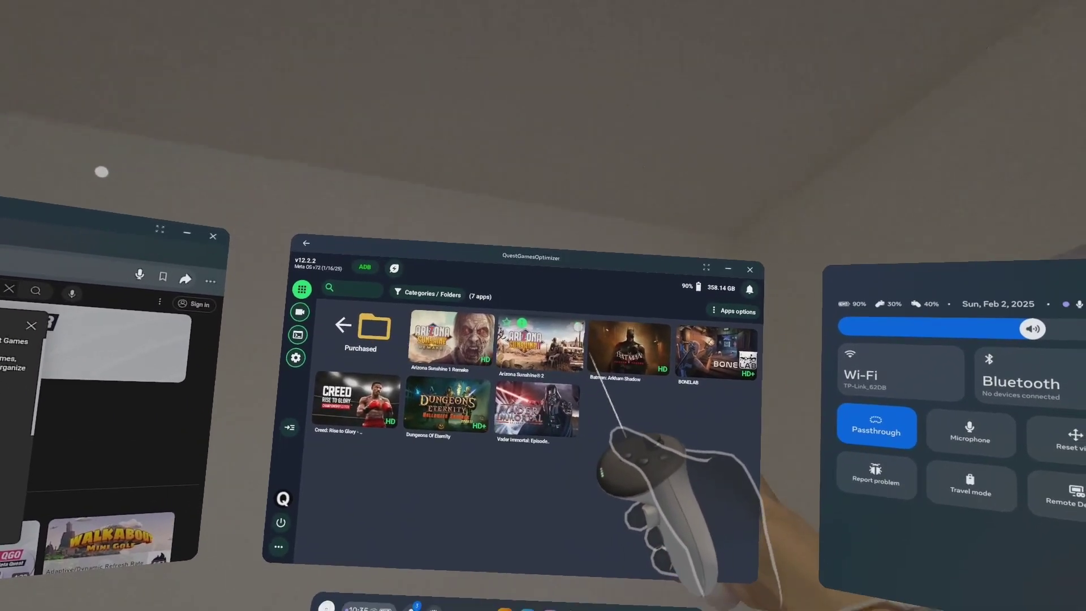
Step: Open Arizona Sunshine 2's settings profile, showing the note about lags during zombie waves
{"action": "left_click", "coordinate": [578, 326]}
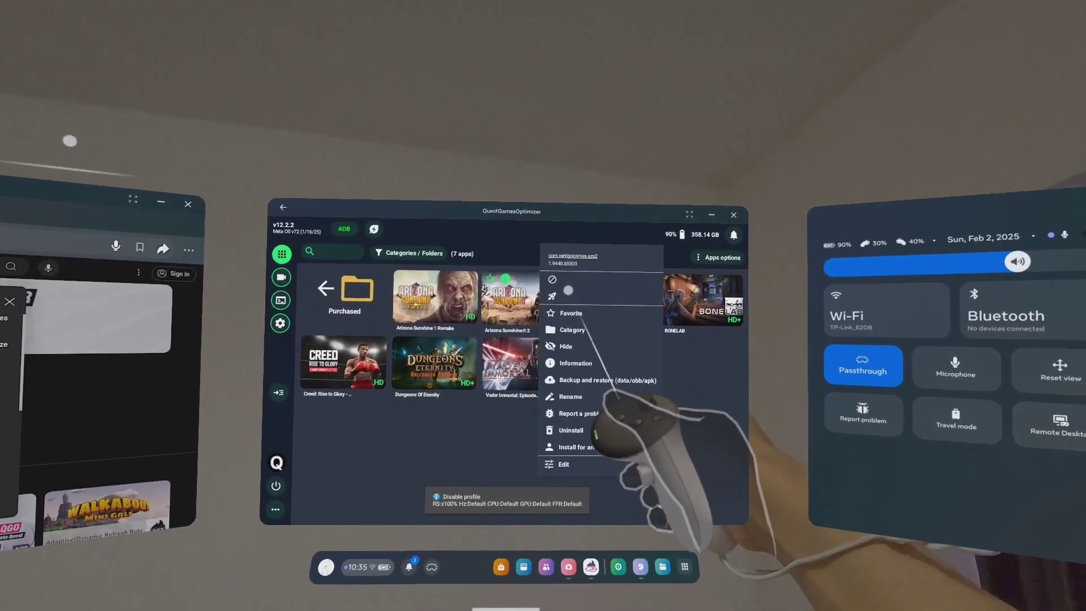
{"action": "left_click", "coordinate": [566, 446]}
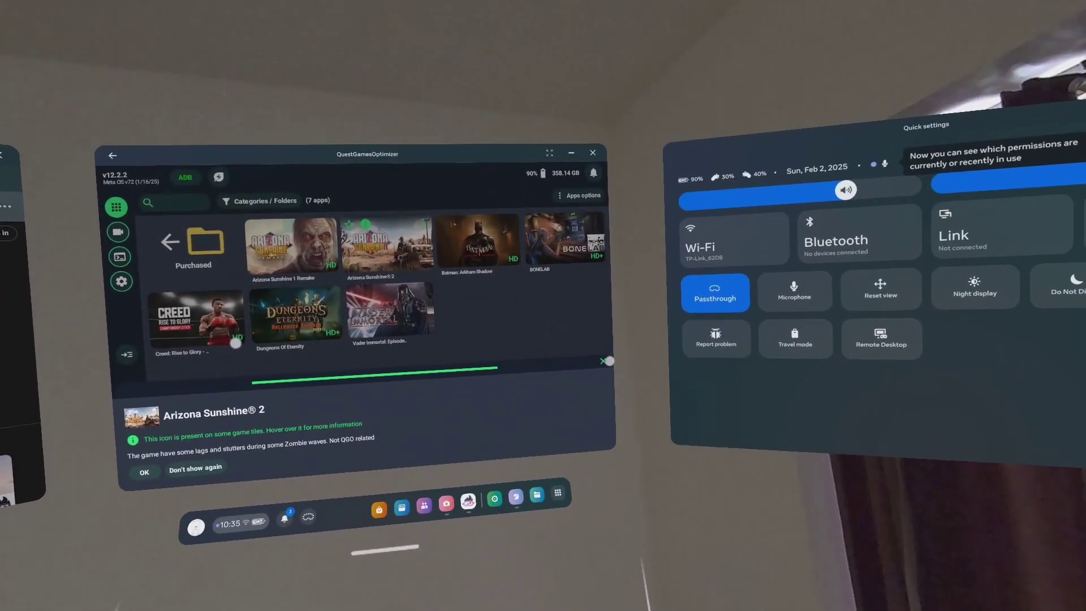
Step: Dismiss the Arizona Sunshine 2 lag note with OK
{"action": "left_click", "coordinate": [249, 426]}
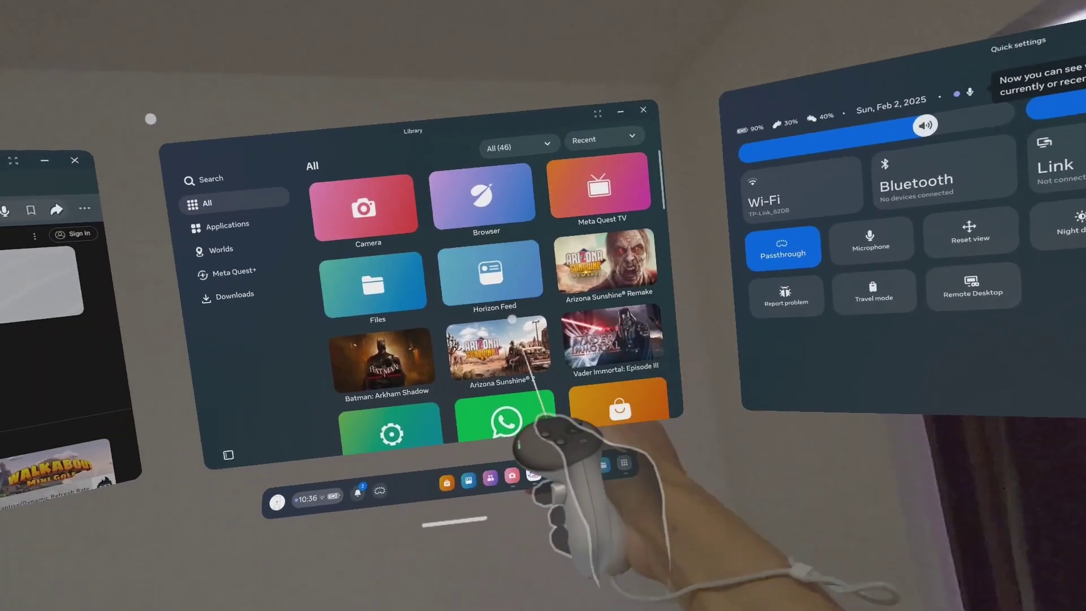
{"action": "mouse_move", "coordinate": [509, 339]}
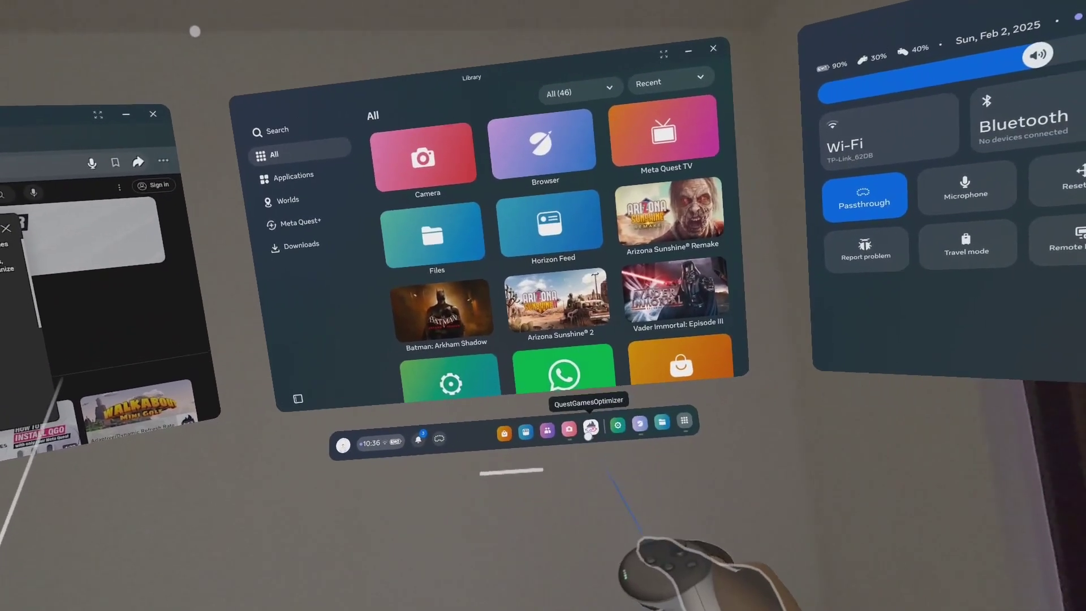
Step: Bring Quest Games Optimizer forward and open Vader Immortal: Episode III's profile #1 settings (1680 px, 100% render scale)
{"action": "left_click", "coordinate": [627, 414]}
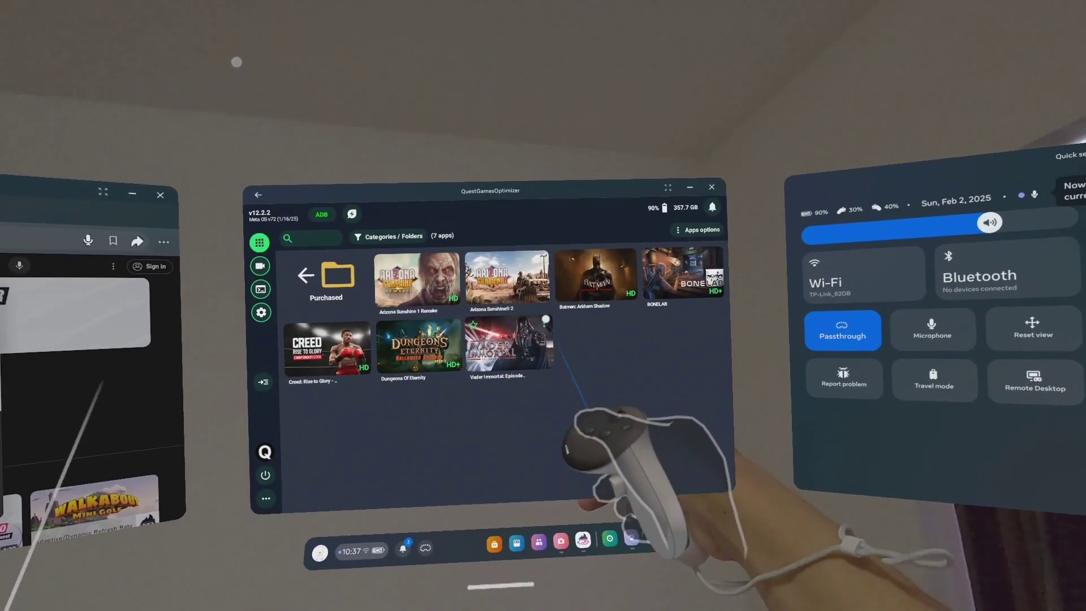
{"action": "left_click", "coordinate": [549, 344]}
{"action": "left_click", "coordinate": [510, 476]}
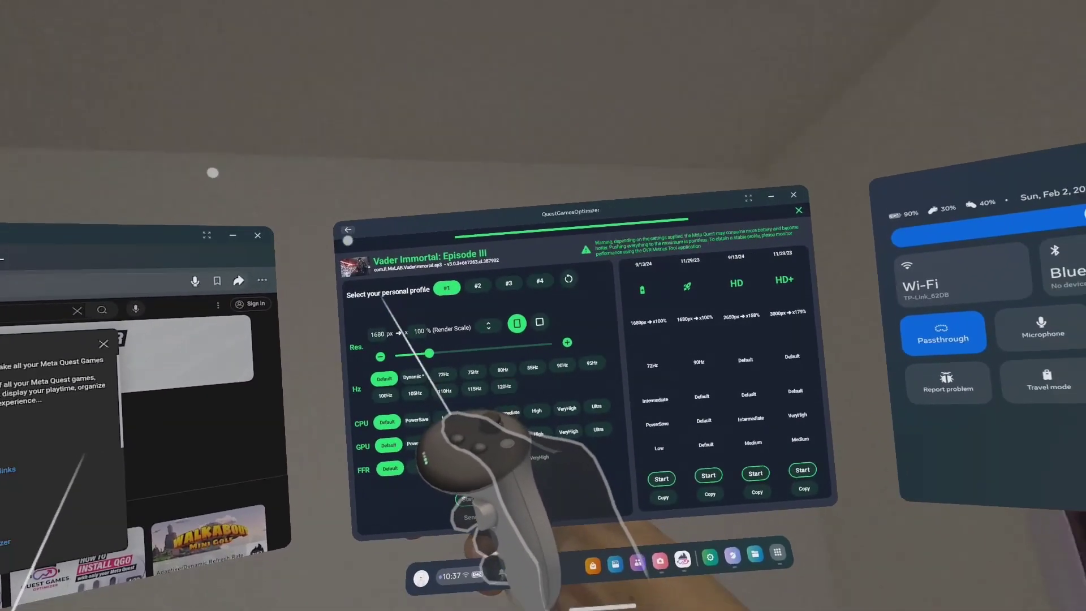
{"action": "left_click", "coordinate": [345, 264]}
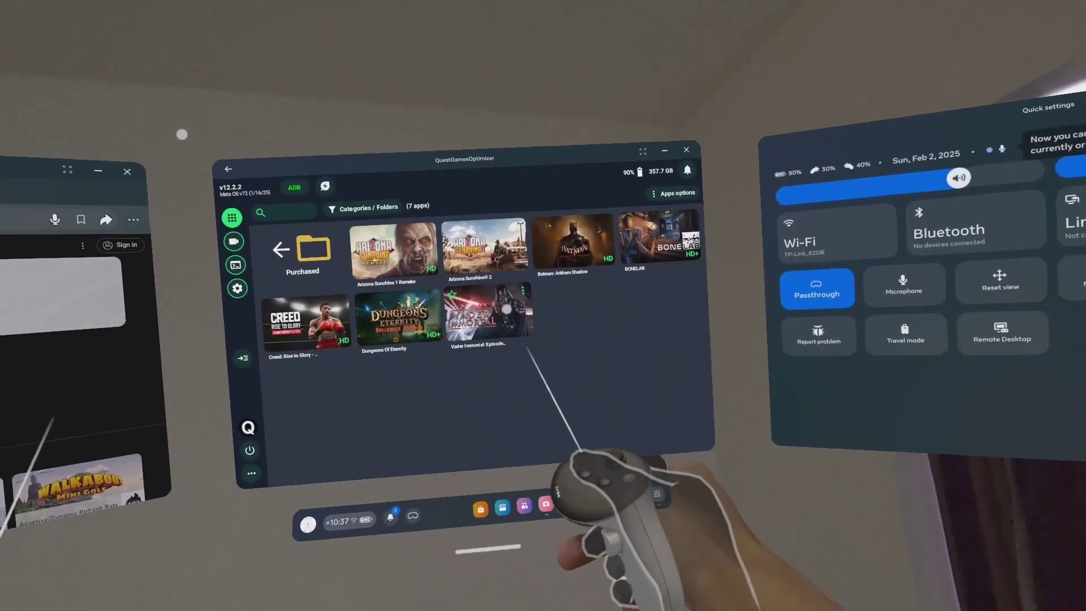
{"action": "mouse_move", "coordinate": [558, 357]}
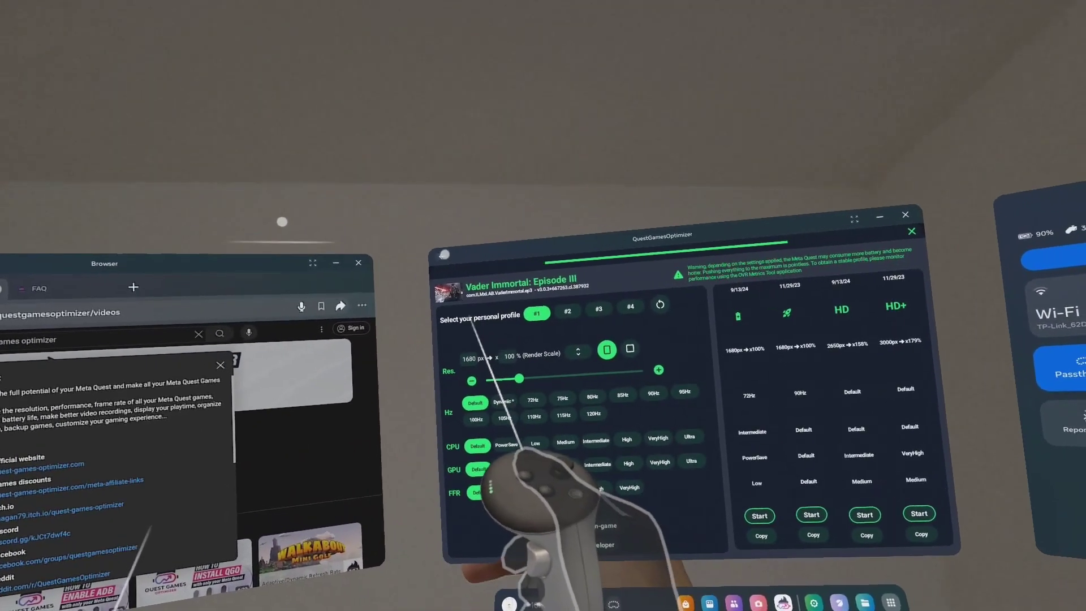
Step: Go back from the Vader Immortal profile page to the Purchased folder's 7-game list
{"action": "left_click", "coordinate": [244, 167]}
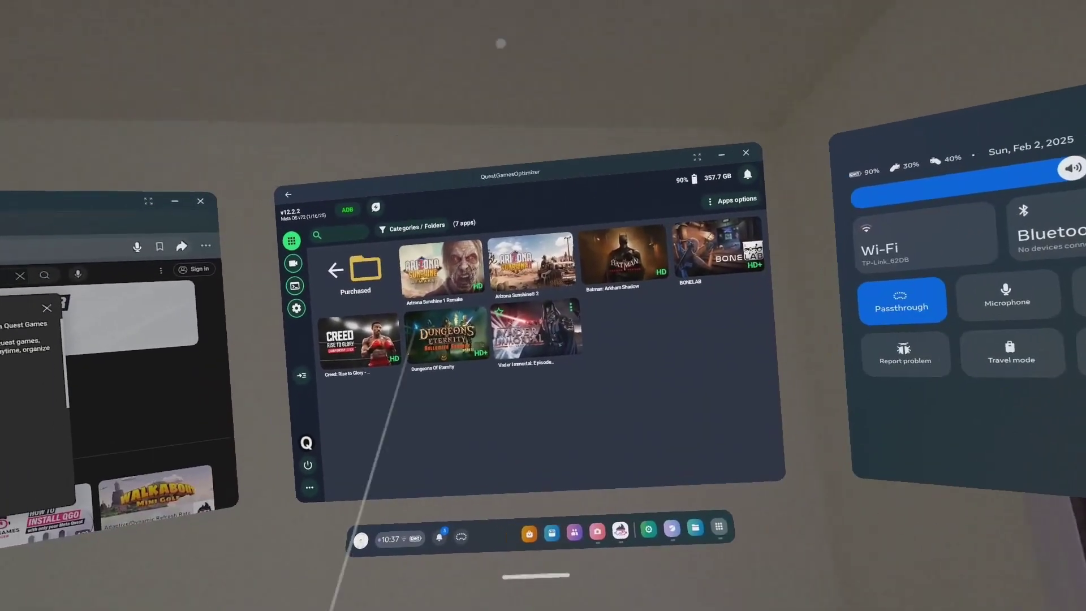